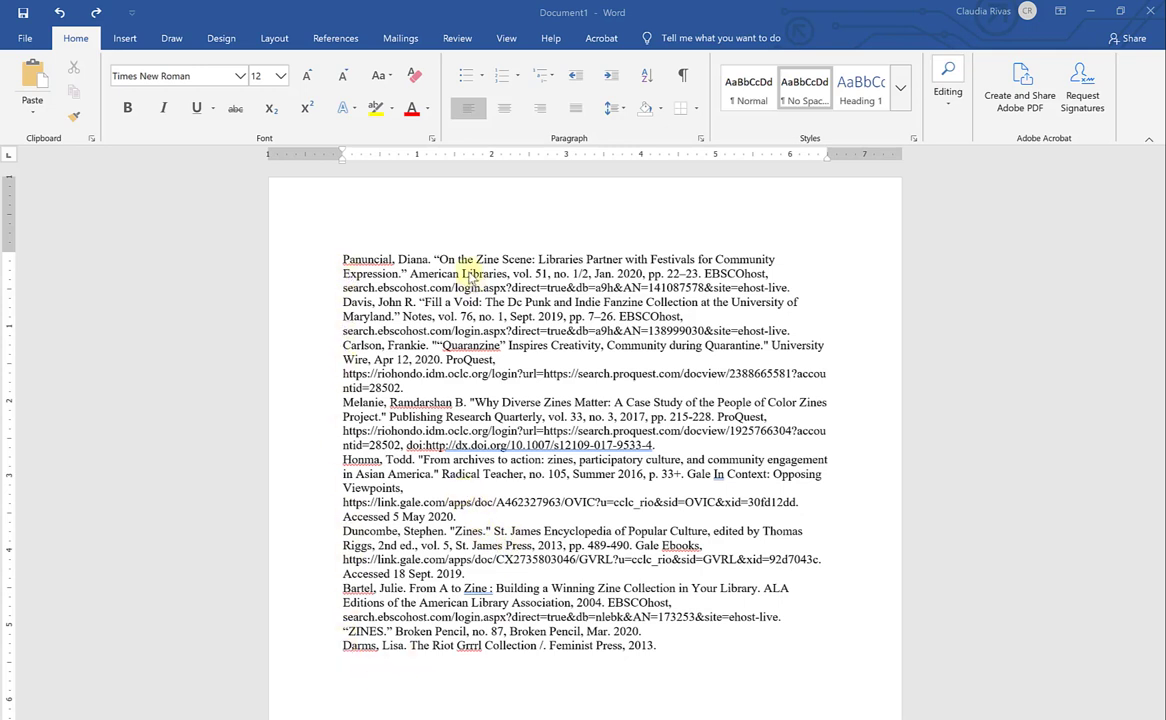
Set the line spacing of the entire citation list to 2.0
{"action": "left_click", "coordinate": [465, 490]}
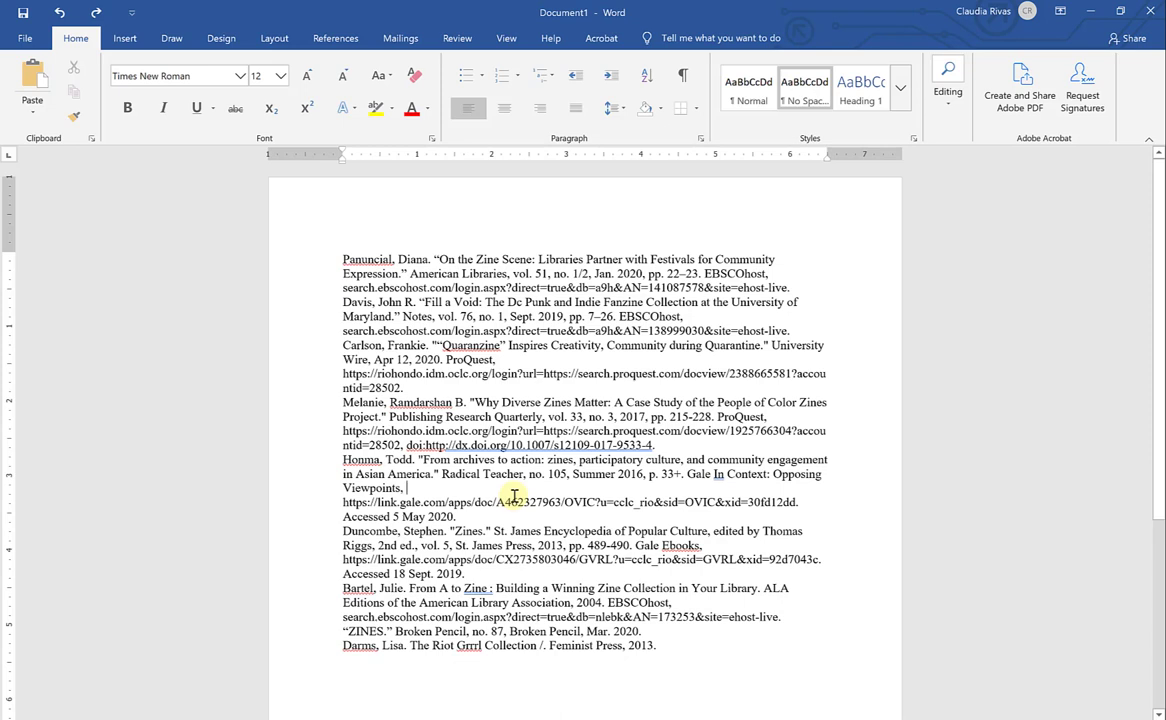
{"action": "key", "text": "ctrl+a"}
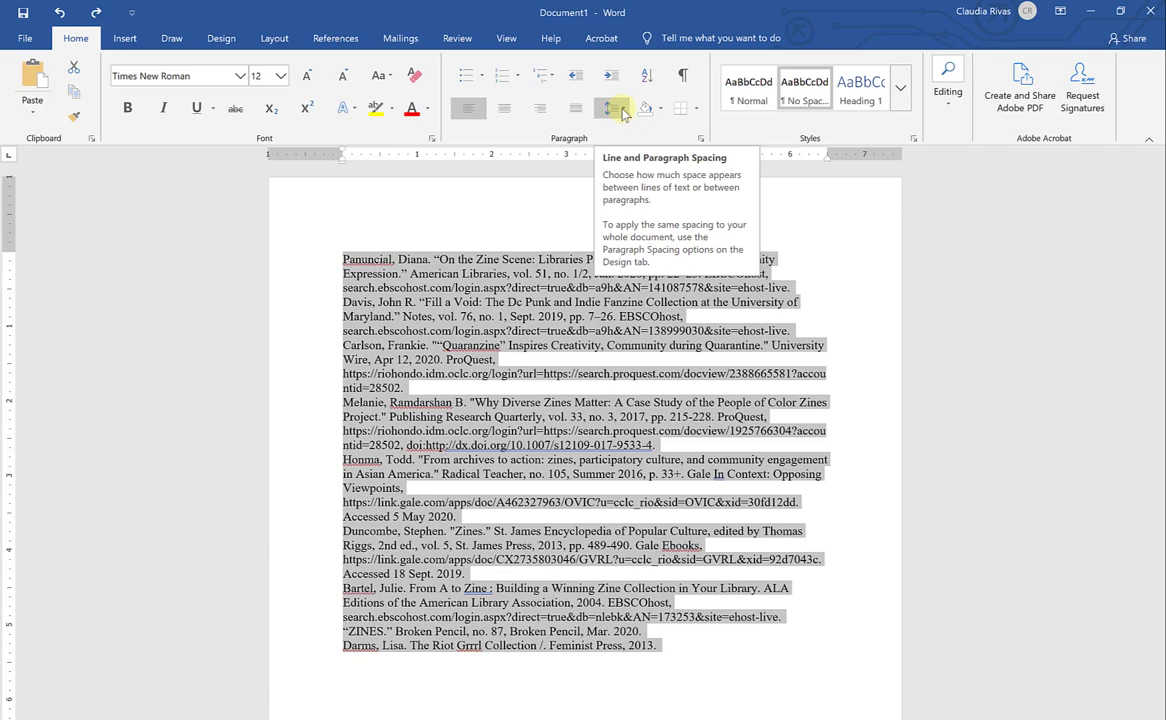
{"action": "left_click", "coordinate": [623, 114]}
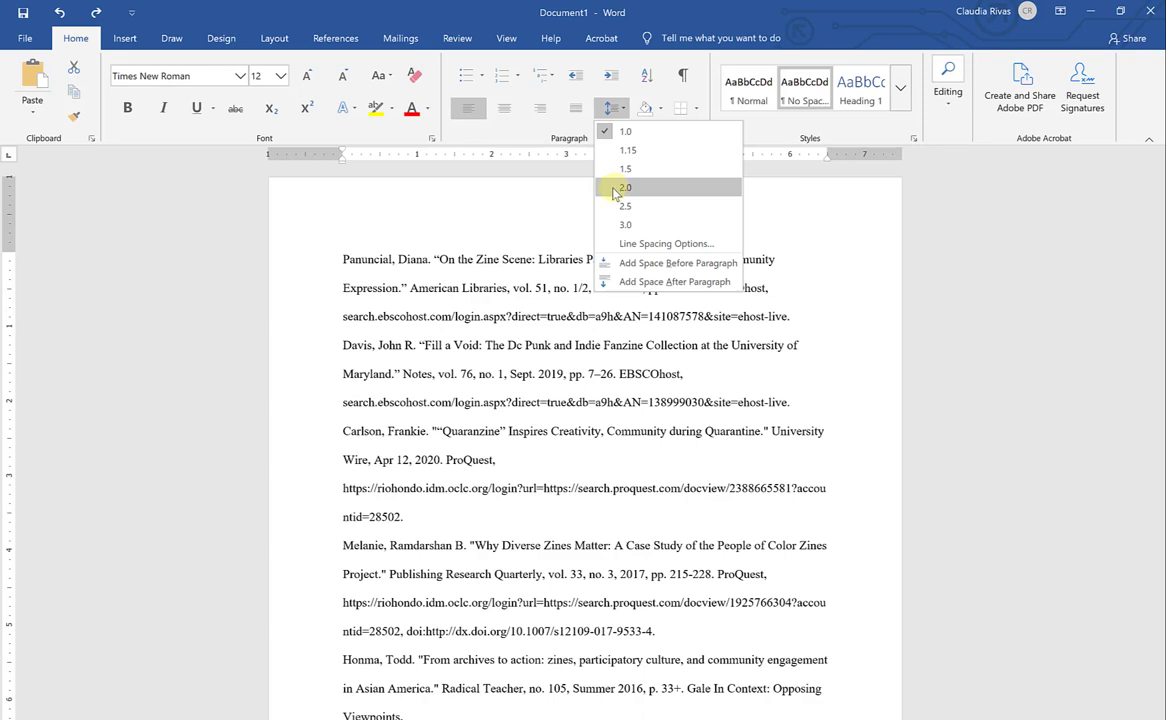
{"action": "left_click", "coordinate": [614, 188]}
{"action": "key", "text": "ctrl+a"}
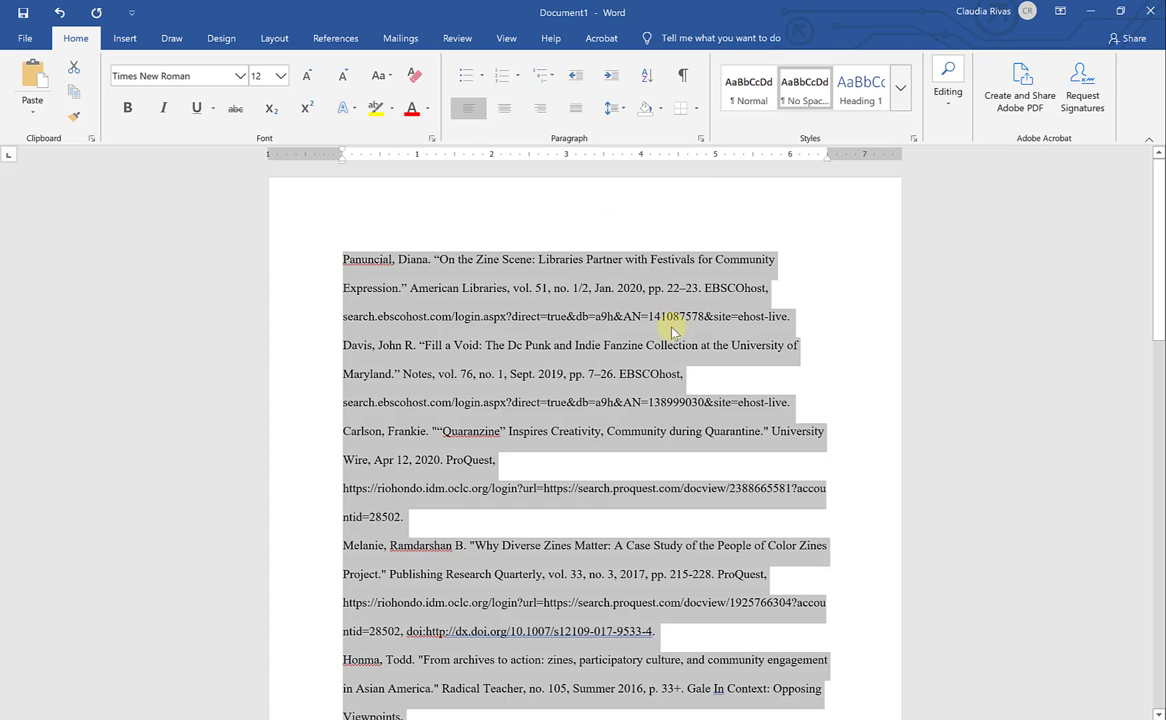
{"action": "left_click", "coordinate": [673, 330]}
{"action": "scroll", "coordinate": [692, 414], "scroll_direction": "down", "scroll_amount": 2}
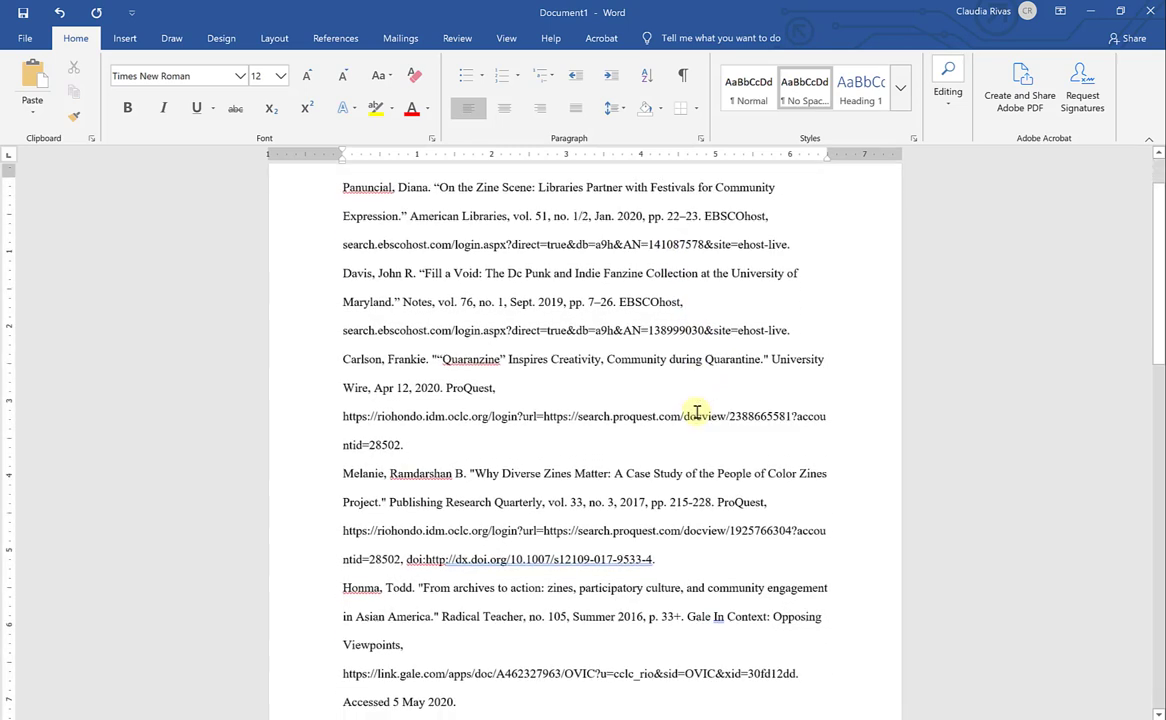
{"action": "scroll", "coordinate": [697, 412], "scroll_direction": "down", "scroll_amount": 6}
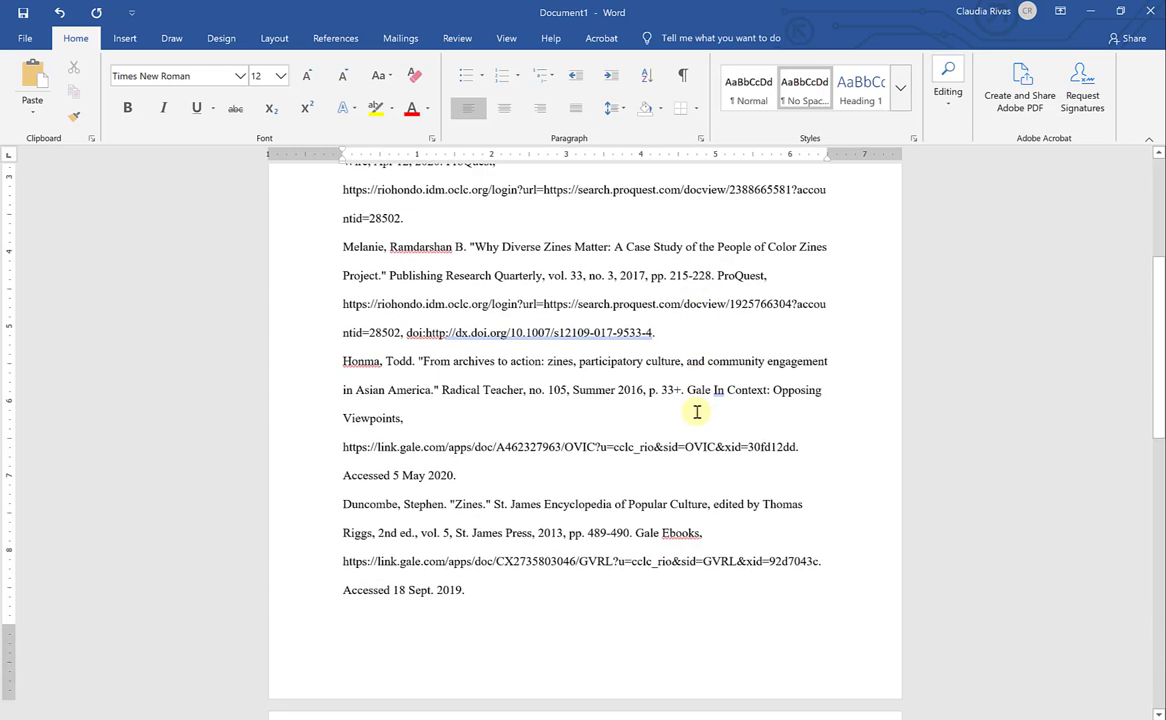
{"action": "scroll", "coordinate": [697, 412], "scroll_direction": "up", "scroll_amount": 8}
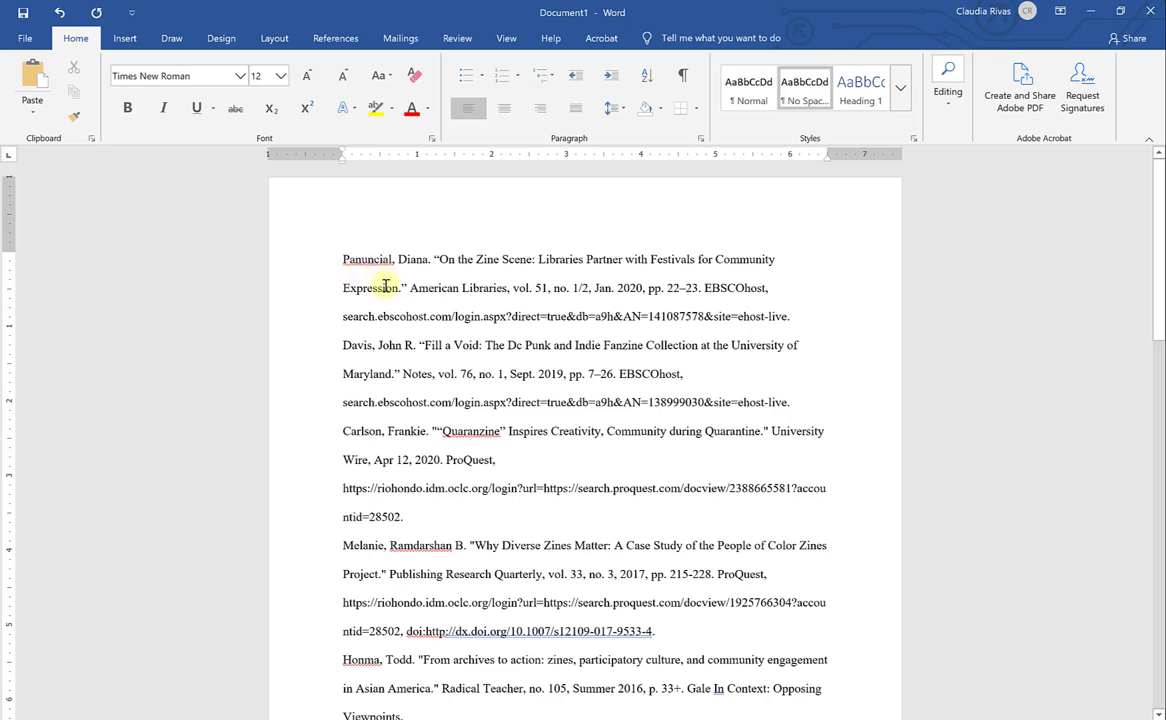
Move the "From A to Zine" citation from the second page to the start of the list
{"action": "scroll", "coordinate": [373, 363], "scroll_direction": "down", "scroll_amount": 9}
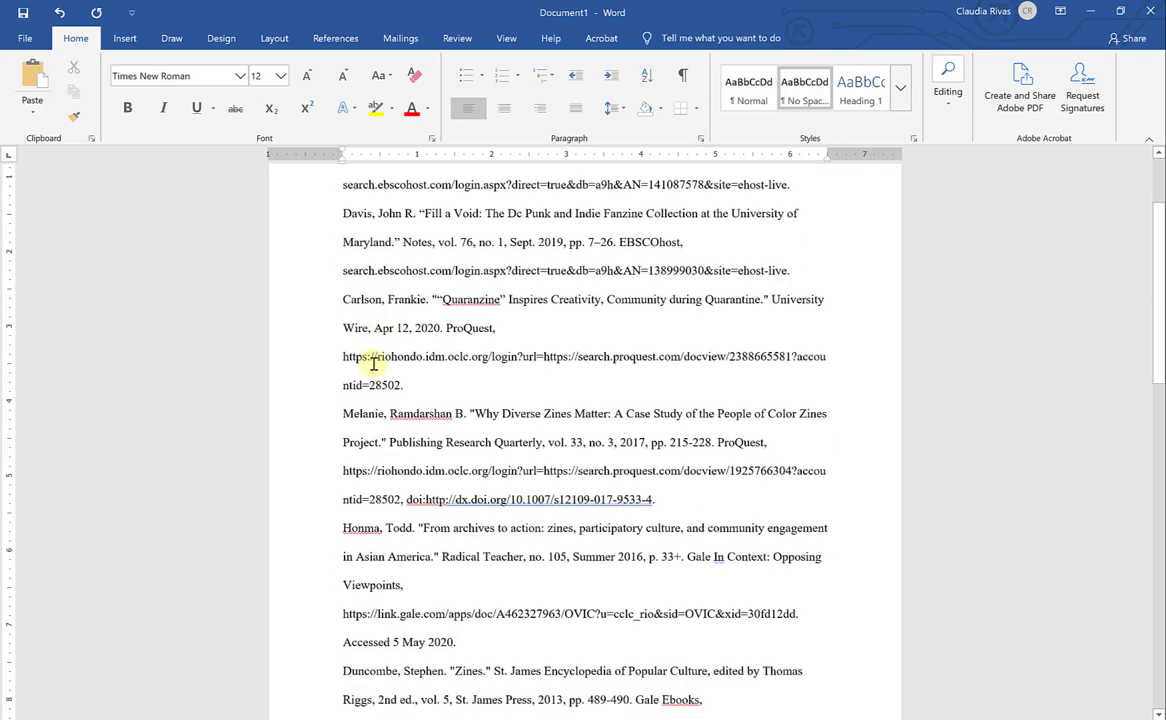
{"action": "scroll", "coordinate": [373, 363], "scroll_direction": "down", "scroll_amount": 7}
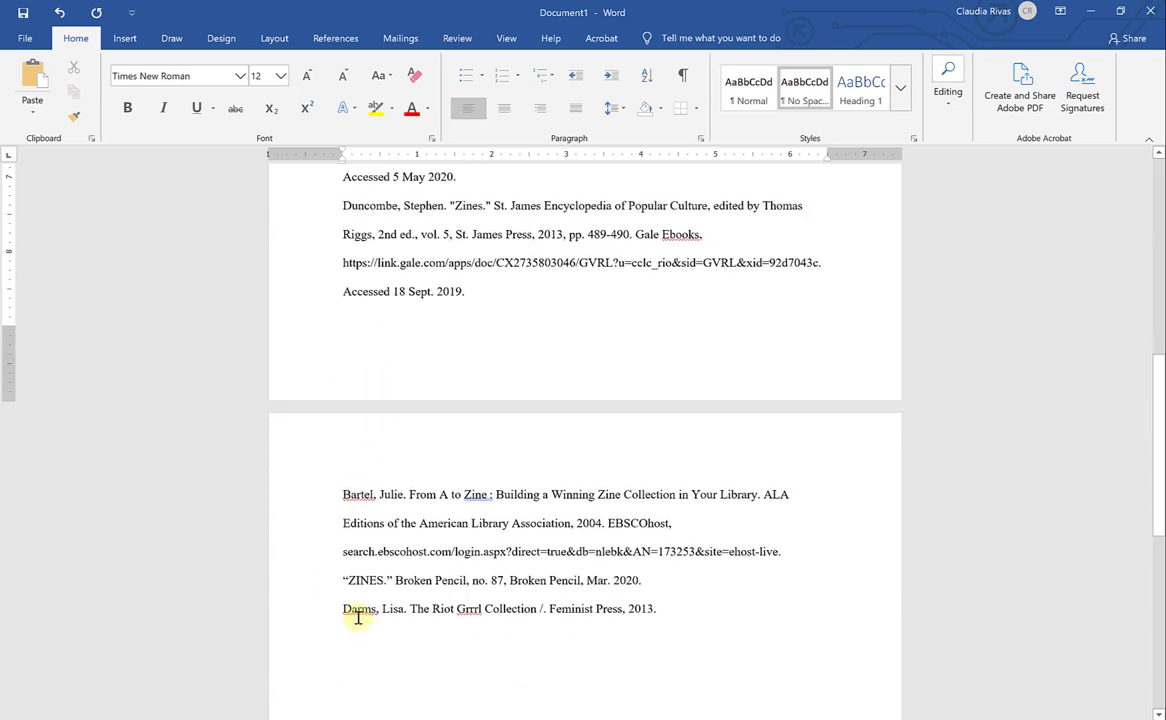
{"action": "scroll", "coordinate": [358, 617], "scroll_direction": "up", "scroll_amount": 6}
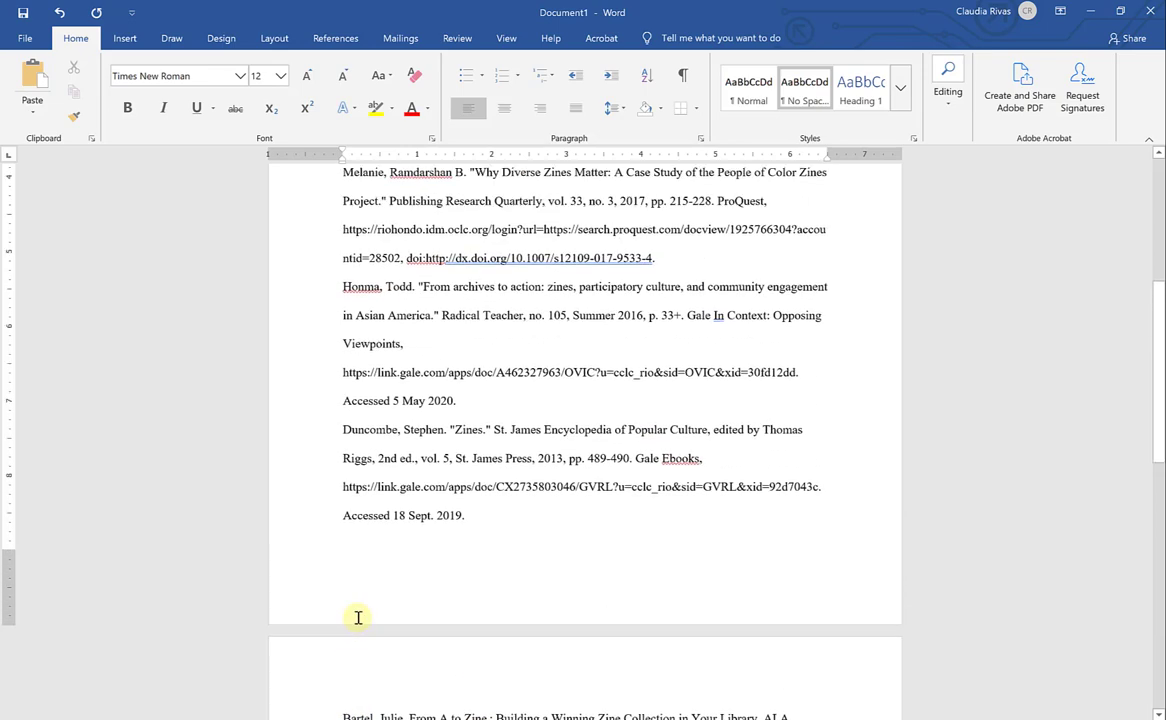
{"action": "scroll", "coordinate": [358, 617], "scroll_direction": "up", "scroll_amount": 7}
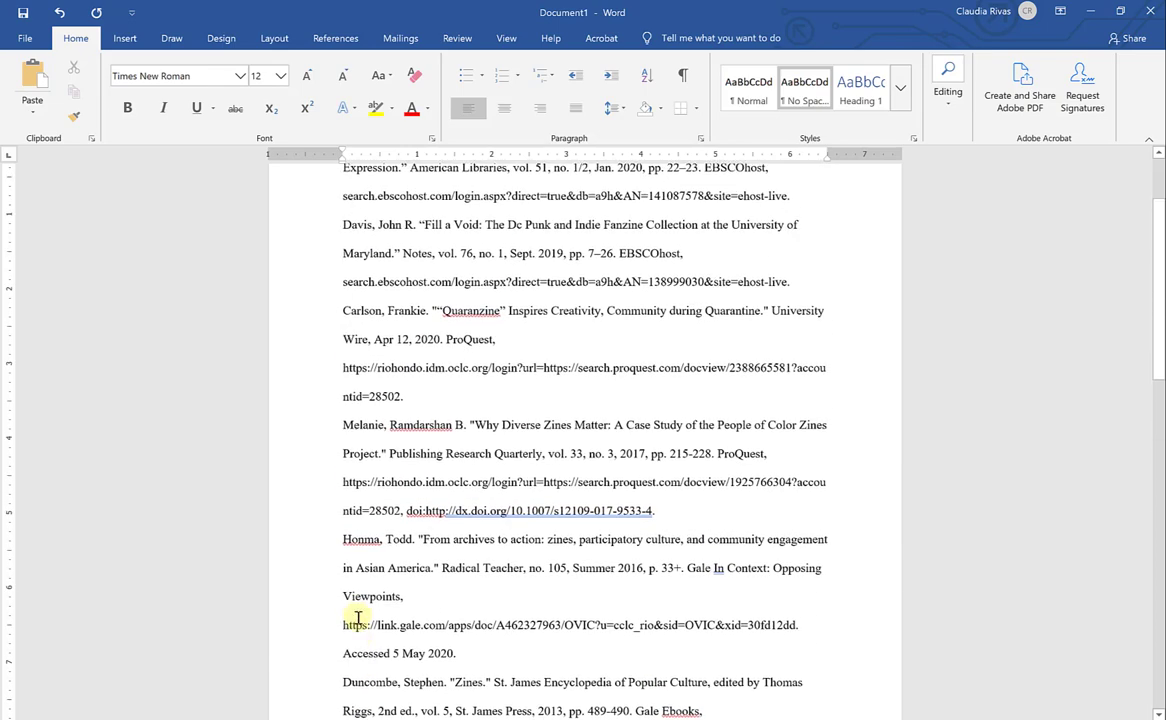
{"action": "scroll", "coordinate": [358, 617], "scroll_direction": "up", "scroll_amount": 3}
{"action": "scroll", "coordinate": [358, 617], "scroll_direction": "down", "scroll_amount": 14}
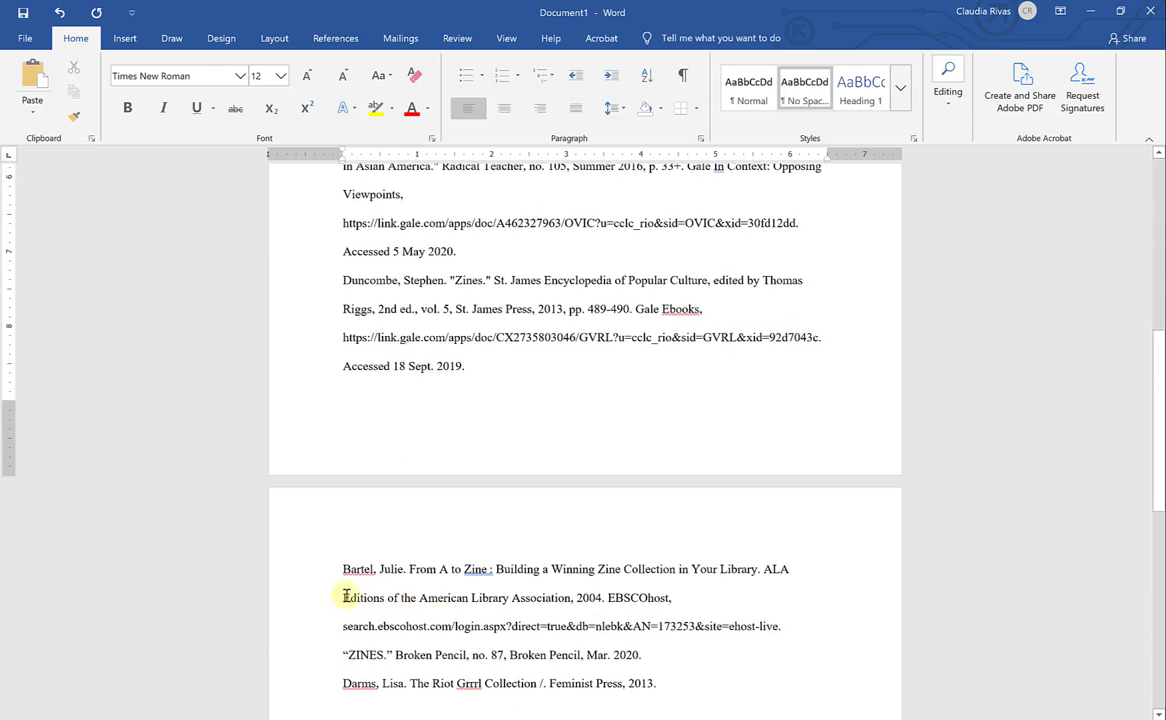
{"action": "scroll", "coordinate": [345, 596], "scroll_direction": "down", "scroll_amount": 1}
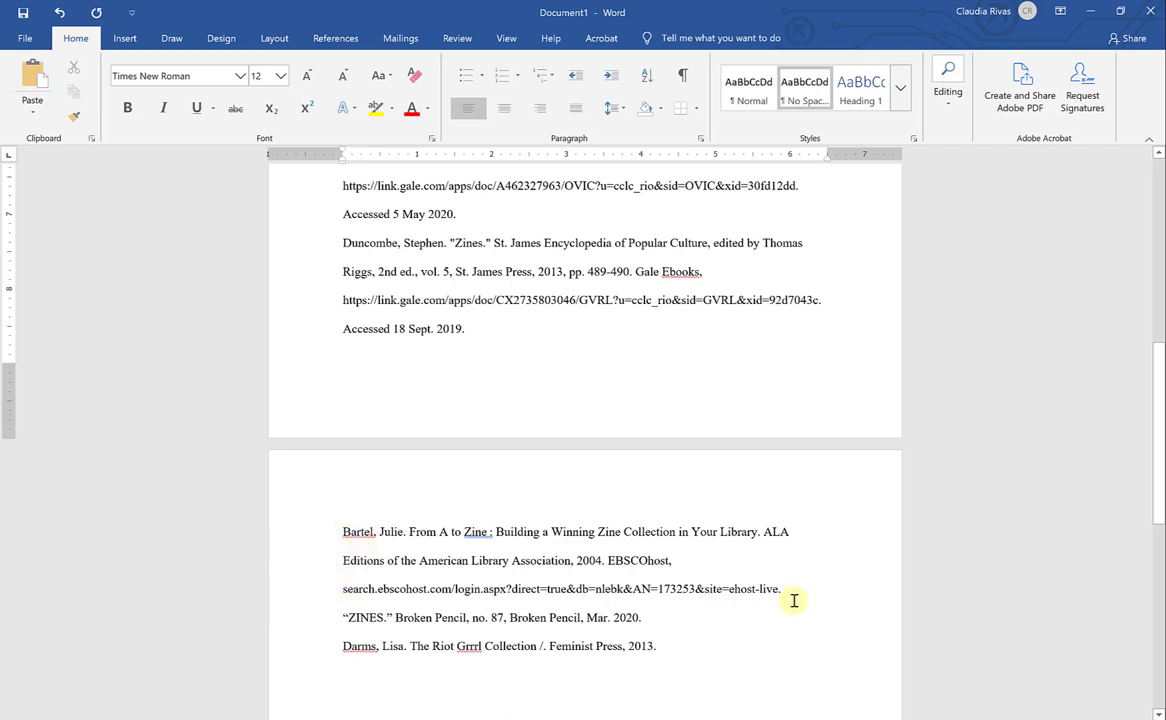
{"action": "left_click_drag", "start_coordinate": [746, 589], "coordinate": [338, 531]}
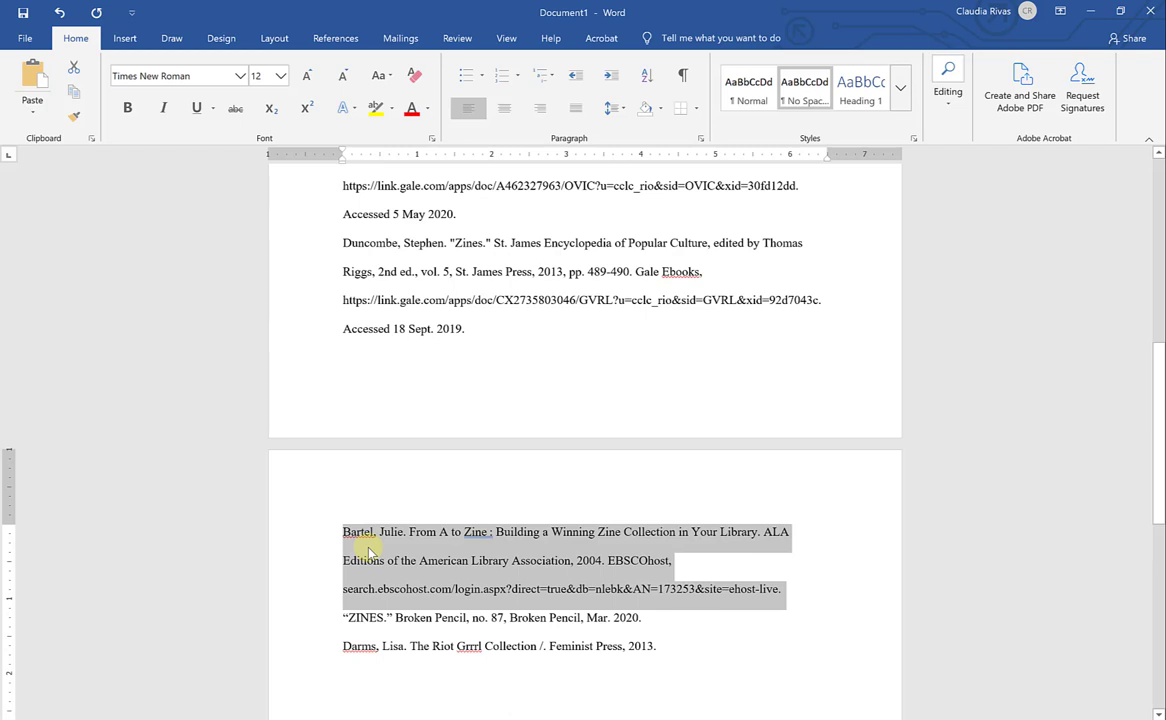
{"action": "left_click_drag", "start_coordinate": [368, 551], "coordinate": [342, 262]}
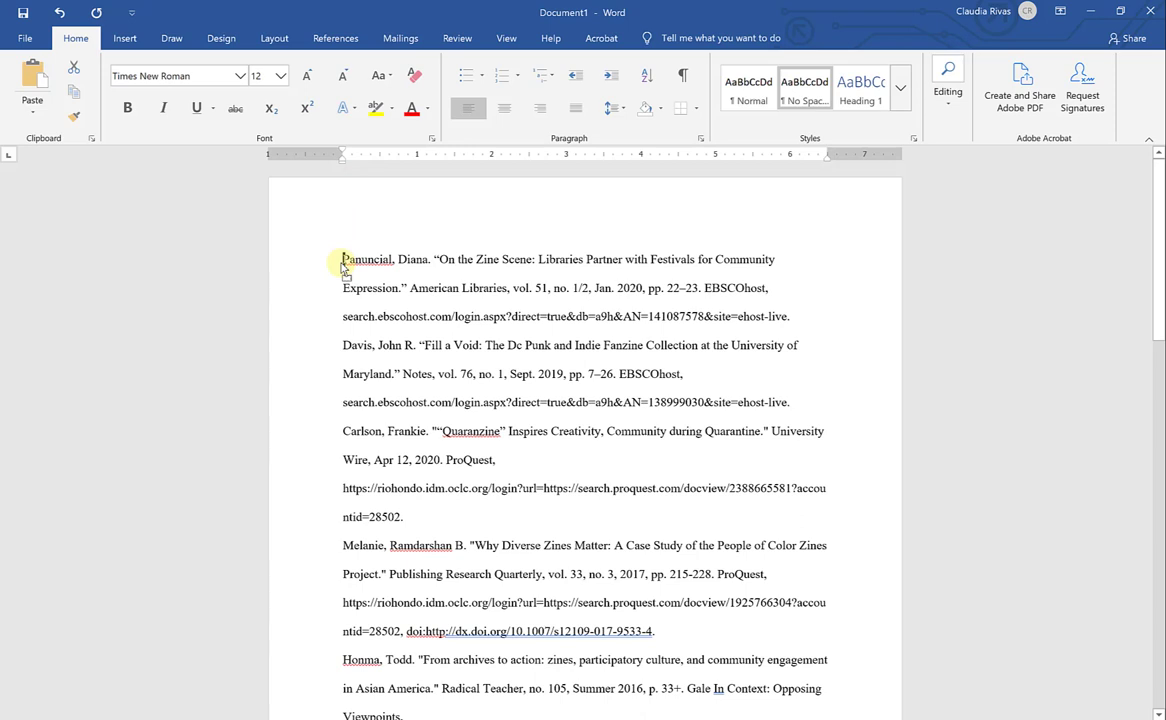
{"action": "left_click_drag", "start_coordinate": [342, 262], "coordinate": [342, 262]}
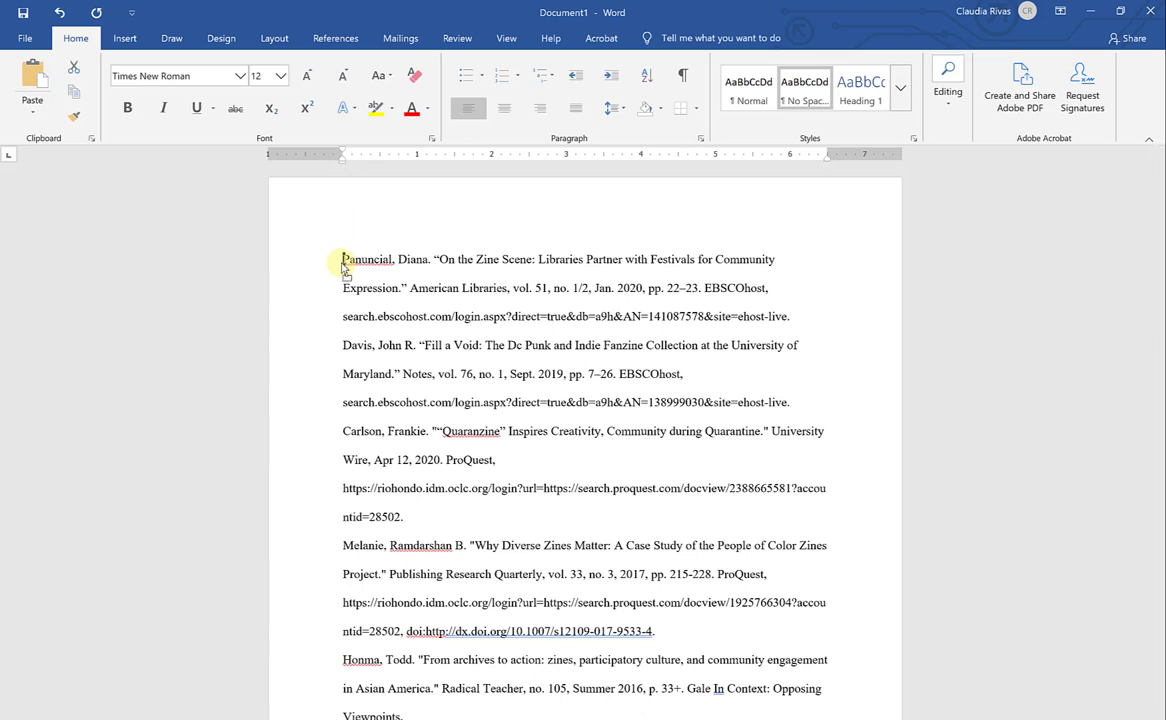
{"action": "left_click_drag", "start_coordinate": [342, 262], "coordinate": [343, 263]}
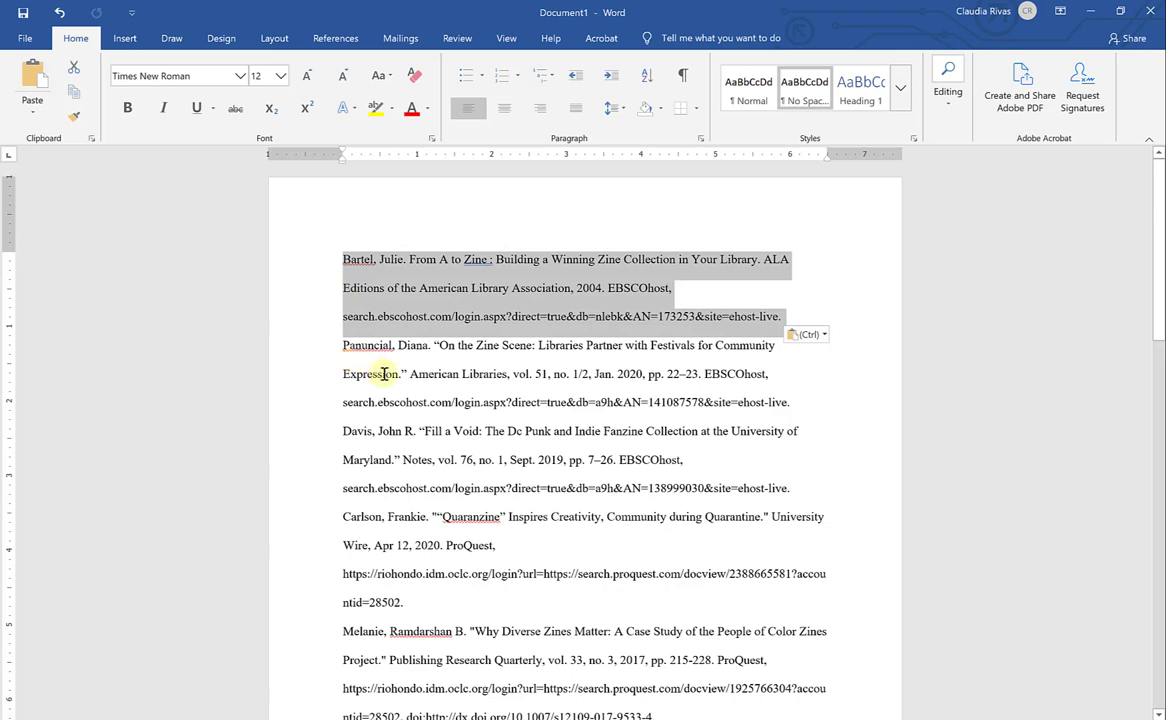
Arrange the remaining citations alphabetically by author's last name, or by title for the entry without an author
{"action": "left_click", "coordinate": [496, 396]}
{"action": "scroll", "coordinate": [505, 437], "scroll_direction": "down", "scroll_amount": 1}
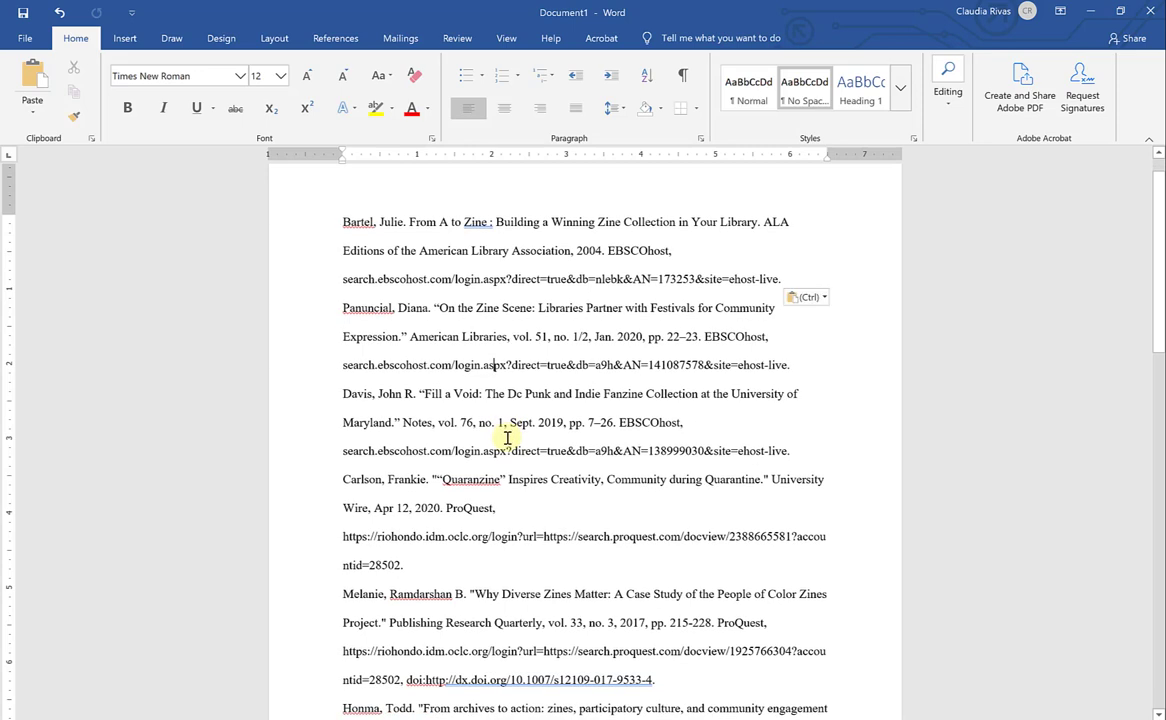
{"action": "scroll", "coordinate": [508, 437], "scroll_direction": "down", "scroll_amount": 1}
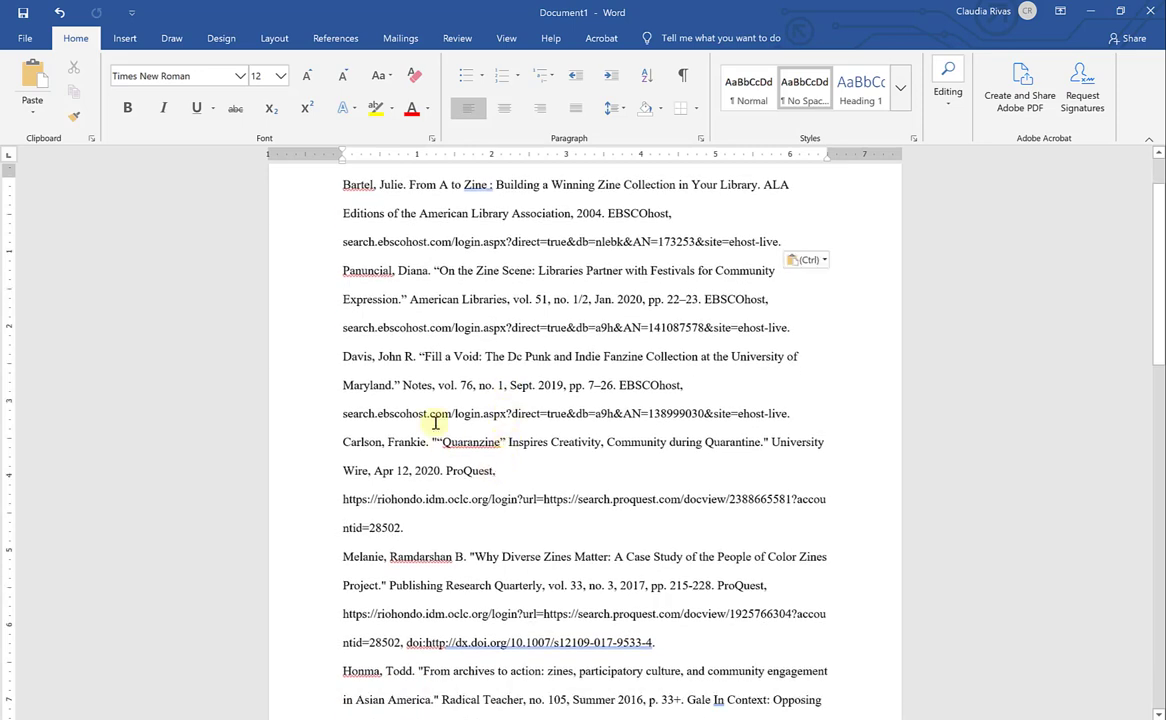
{"action": "key", "text": "ctrl+z"}
{"action": "key", "text": "ctrl+y"}
{"action": "scroll", "coordinate": [383, 600], "scroll_direction": "up", "scroll_amount": 1}
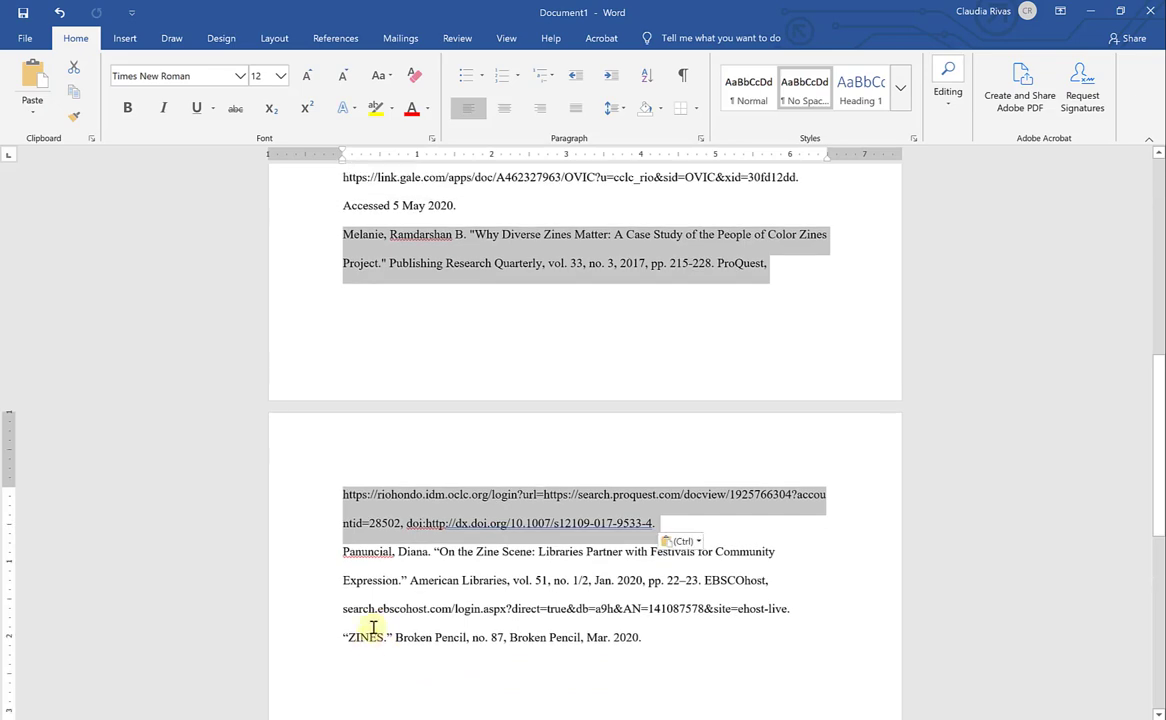
{"action": "left_click", "coordinate": [372, 632]}
{"action": "scroll", "coordinate": [448, 640], "scroll_direction": "up", "scroll_amount": 4}
{"action": "scroll", "coordinate": [448, 643], "scroll_direction": "up", "scroll_amount": 5}
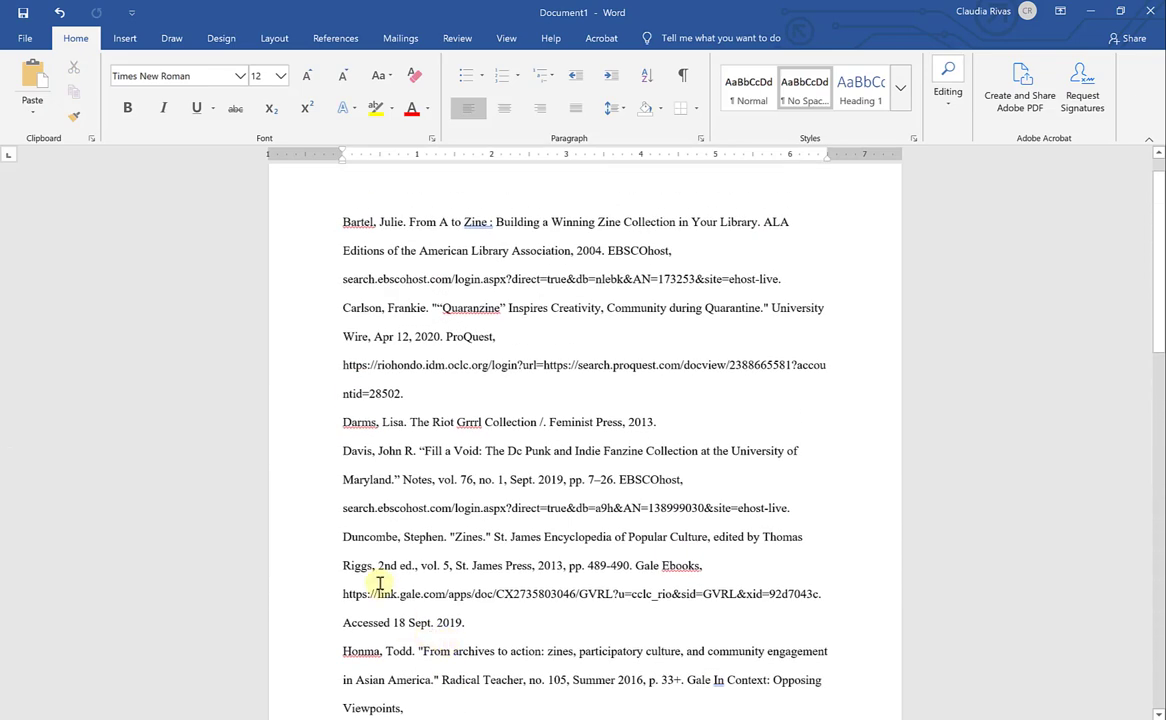
{"action": "scroll", "coordinate": [340, 522], "scroll_direction": "up", "scroll_amount": 1}
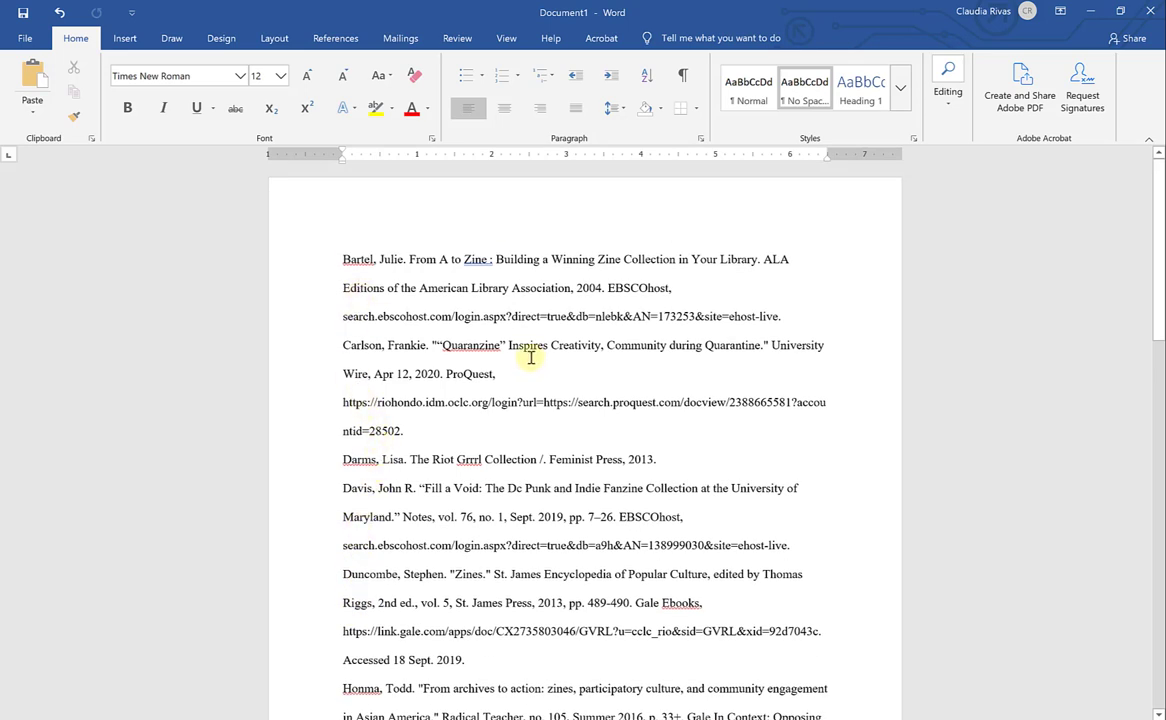
{"action": "scroll", "coordinate": [525, 406], "scroll_direction": "down", "scroll_amount": 1}
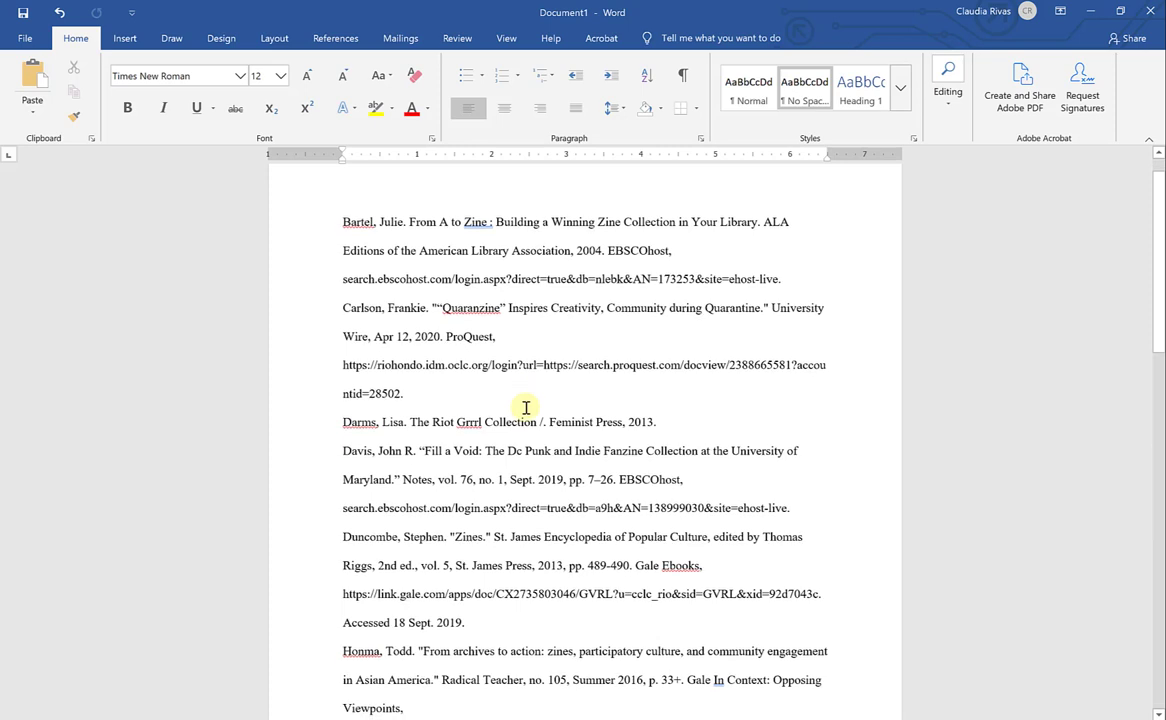
{"action": "scroll", "coordinate": [525, 406], "scroll_direction": "up", "scroll_amount": 1}
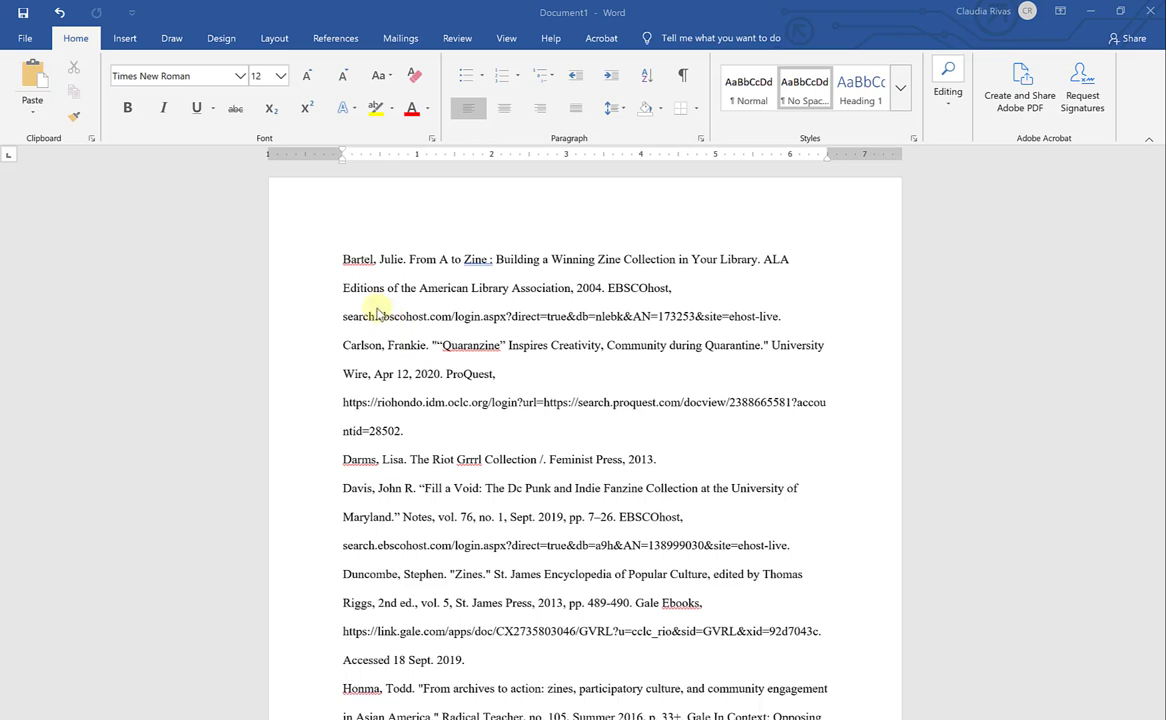
Add the centered title "Works Cited" on a new line above the first citation
{"action": "left_click", "coordinate": [344, 260]}
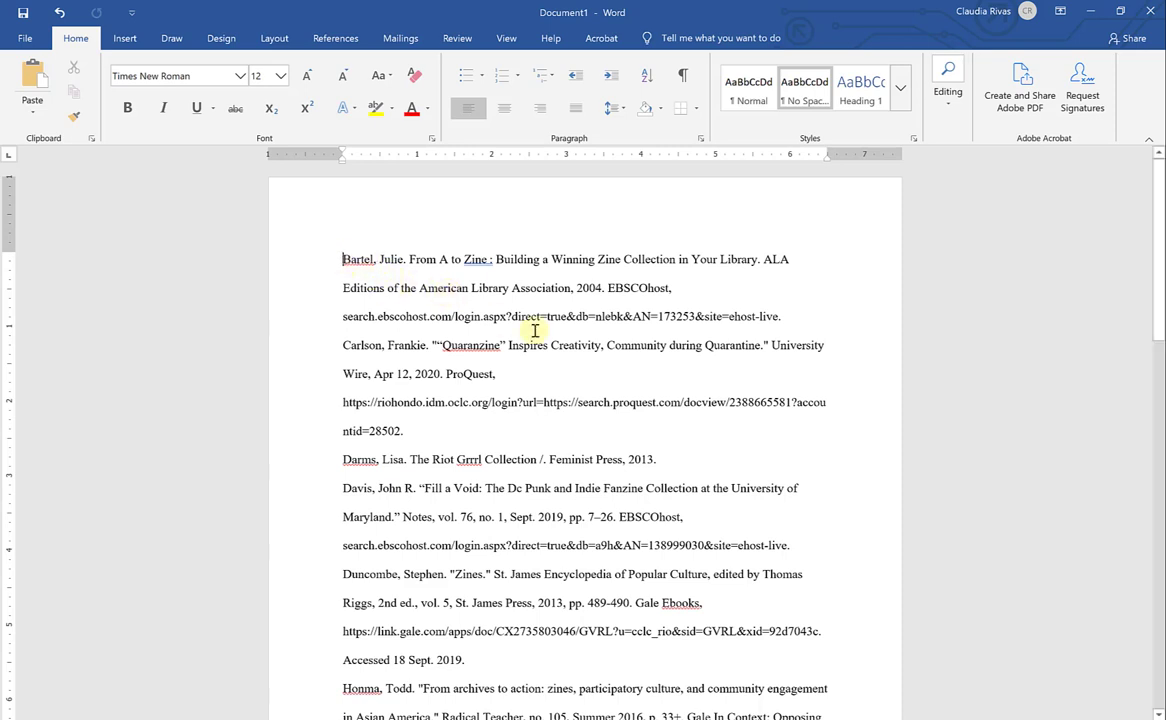
{"action": "key", "text": "Return"}
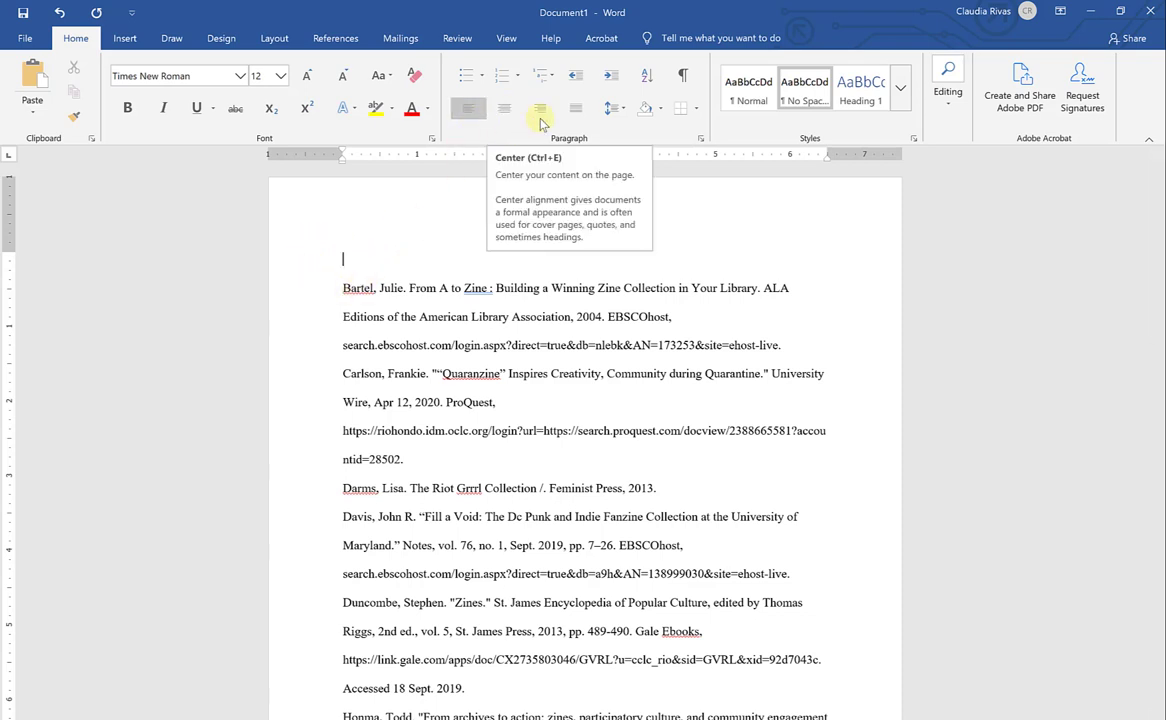
{"action": "left_click", "coordinate": [340, 257]}
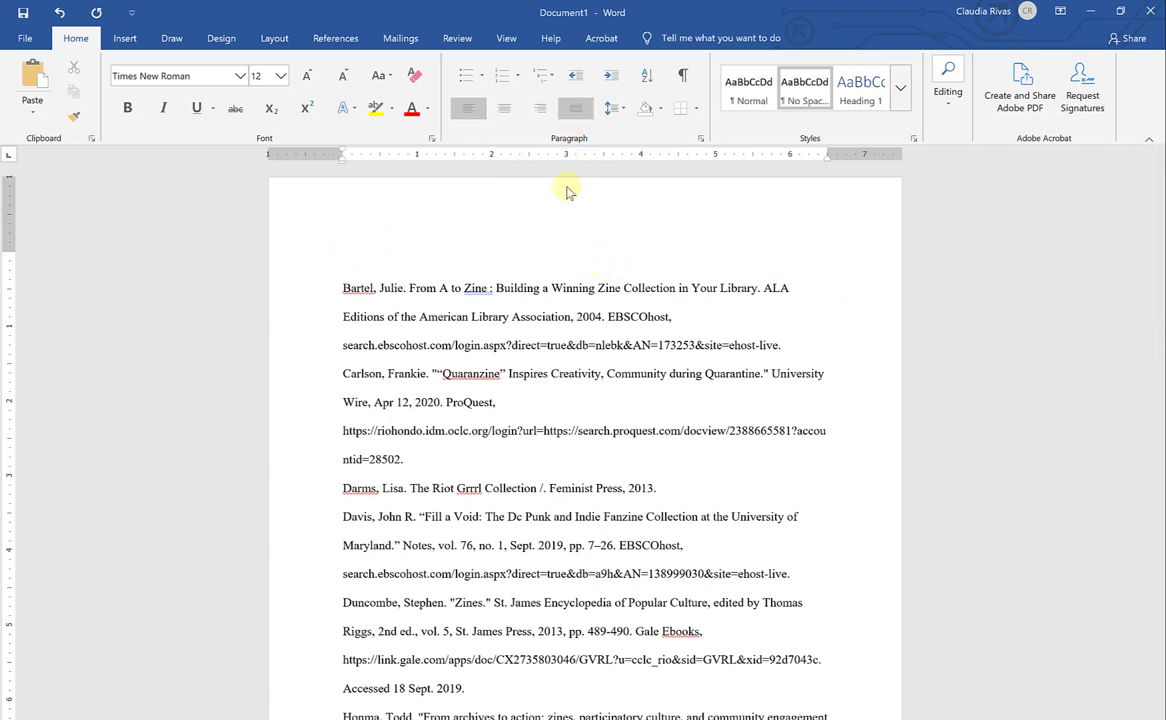
{"action": "left_click", "coordinate": [506, 110]}
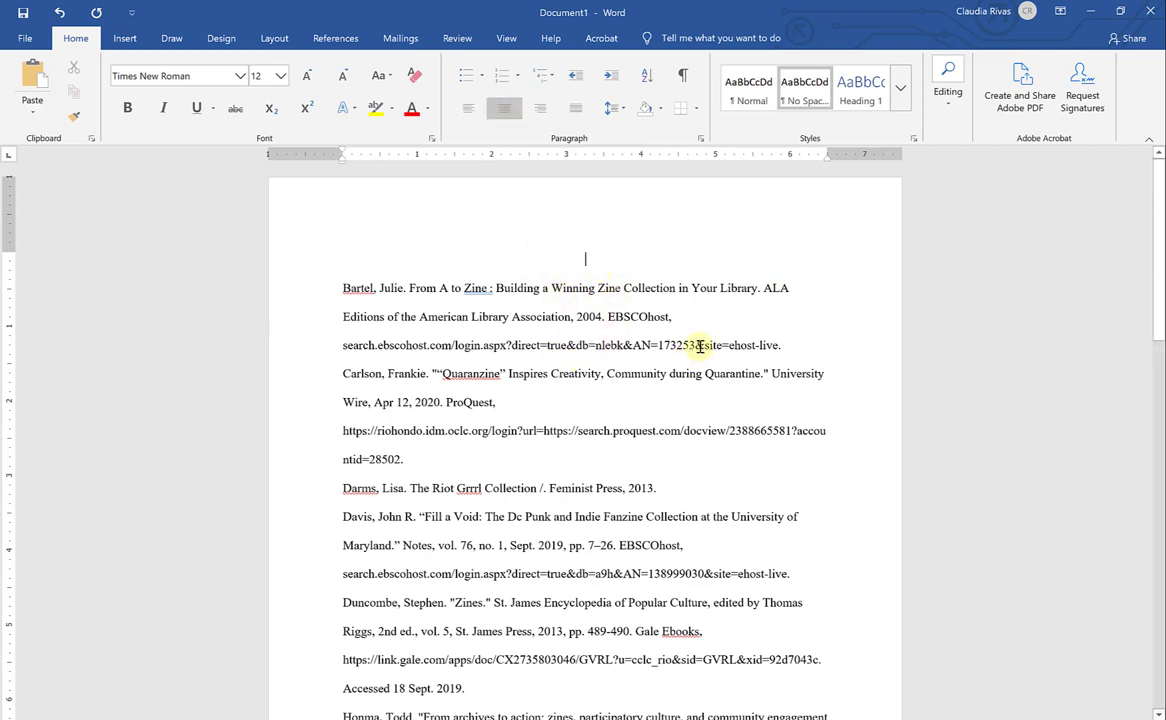
{"action": "type", "text": "Wo"}
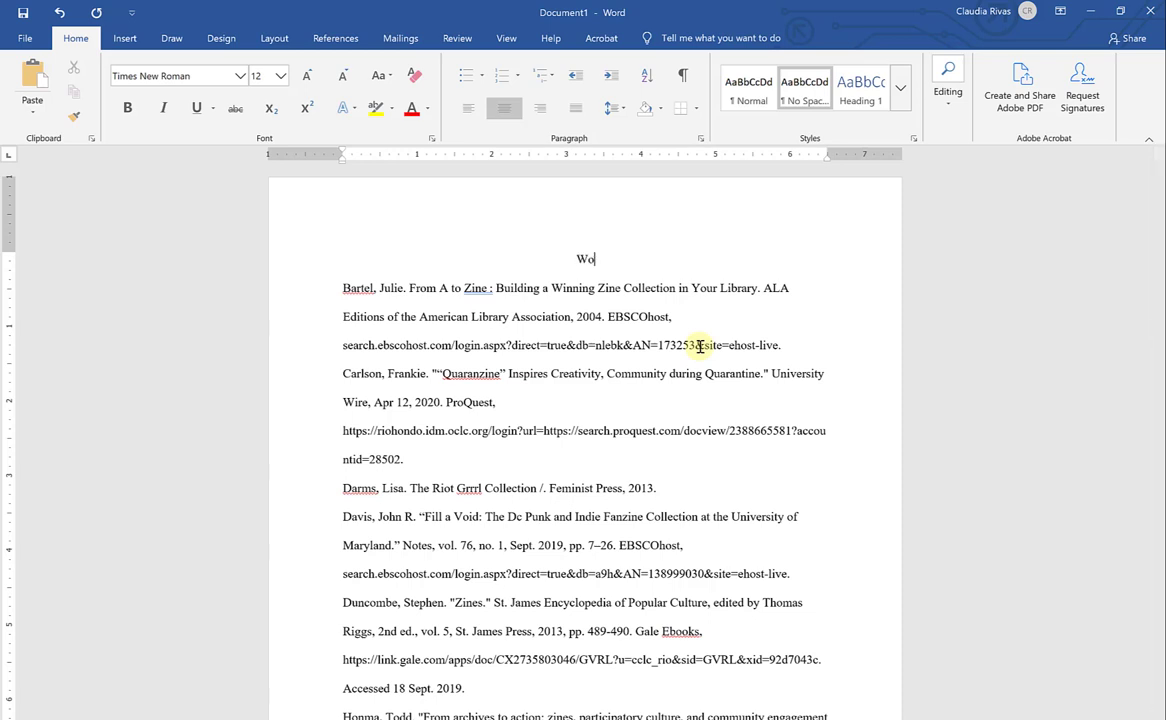
{"action": "type", "text": "rks Cited"}
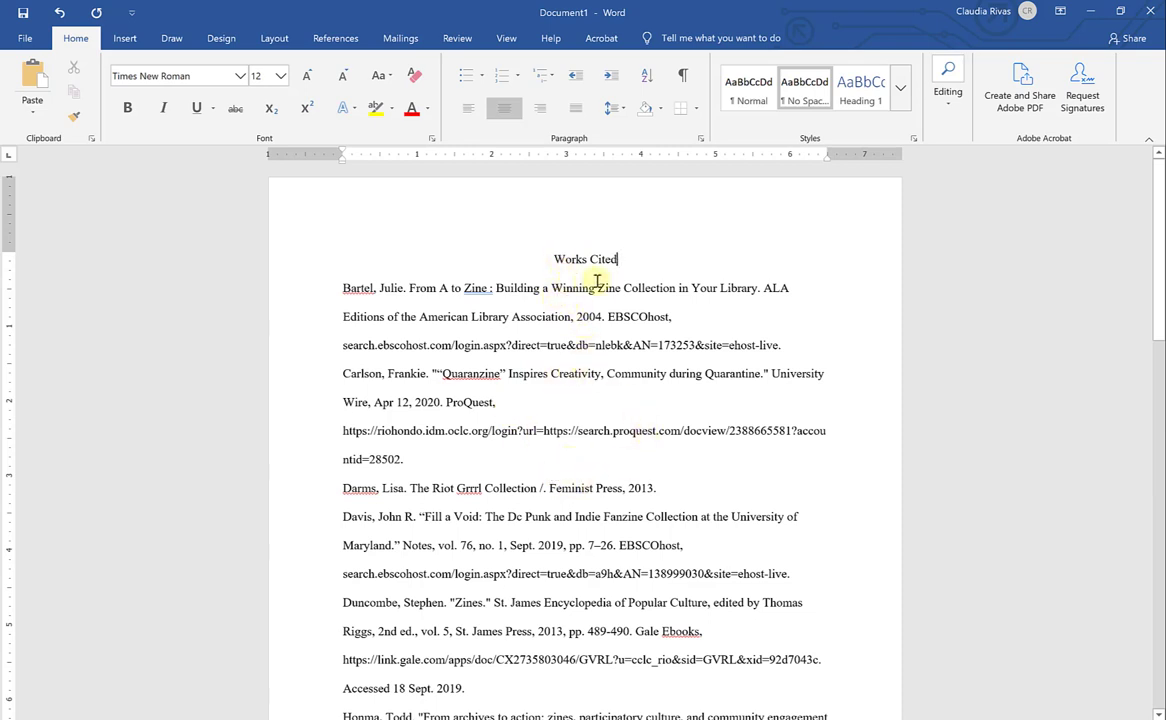
Examine the Works Cited title and the spacing of the citations beneath it
{"action": "left_click", "coordinate": [585, 259]}
{"action": "scroll", "coordinate": [484, 294], "scroll_direction": "down", "scroll_amount": 1}
{"action": "scroll", "coordinate": [584, 552], "scroll_direction": "down", "scroll_amount": 2}
{"action": "scroll", "coordinate": [580, 547], "scroll_direction": "up", "scroll_amount": 4}
{"action": "left_click", "coordinate": [586, 260]}
{"action": "scroll", "coordinate": [590, 391], "scroll_direction": "down", "scroll_amount": 1}
{"action": "scroll", "coordinate": [590, 391], "scroll_direction": "down", "scroll_amount": 1}
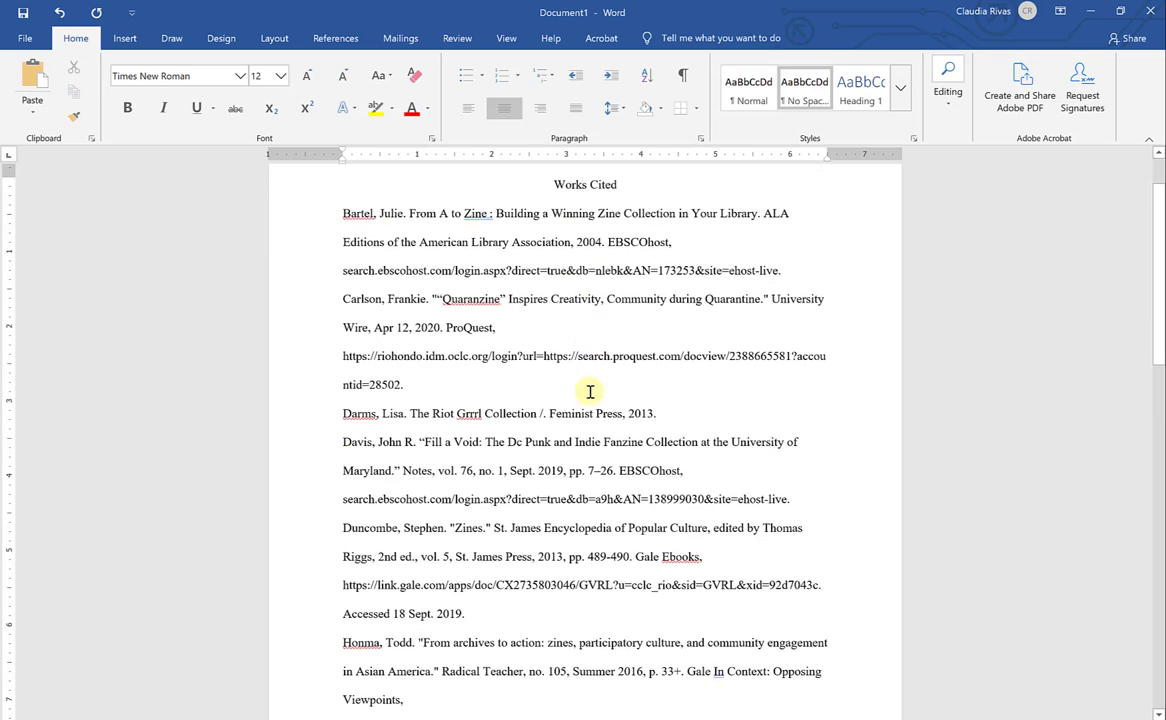
{"action": "scroll", "coordinate": [590, 391], "scroll_direction": "down", "scroll_amount": 1}
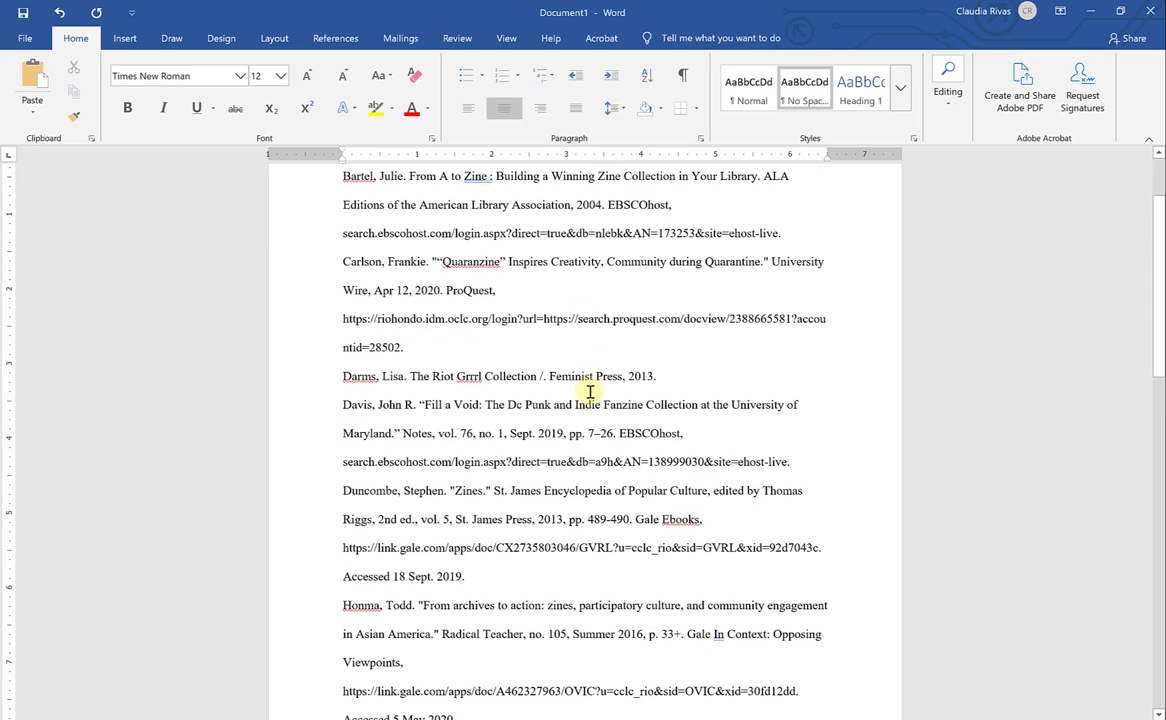
{"action": "scroll", "coordinate": [590, 391], "scroll_direction": "up", "scroll_amount": 2}
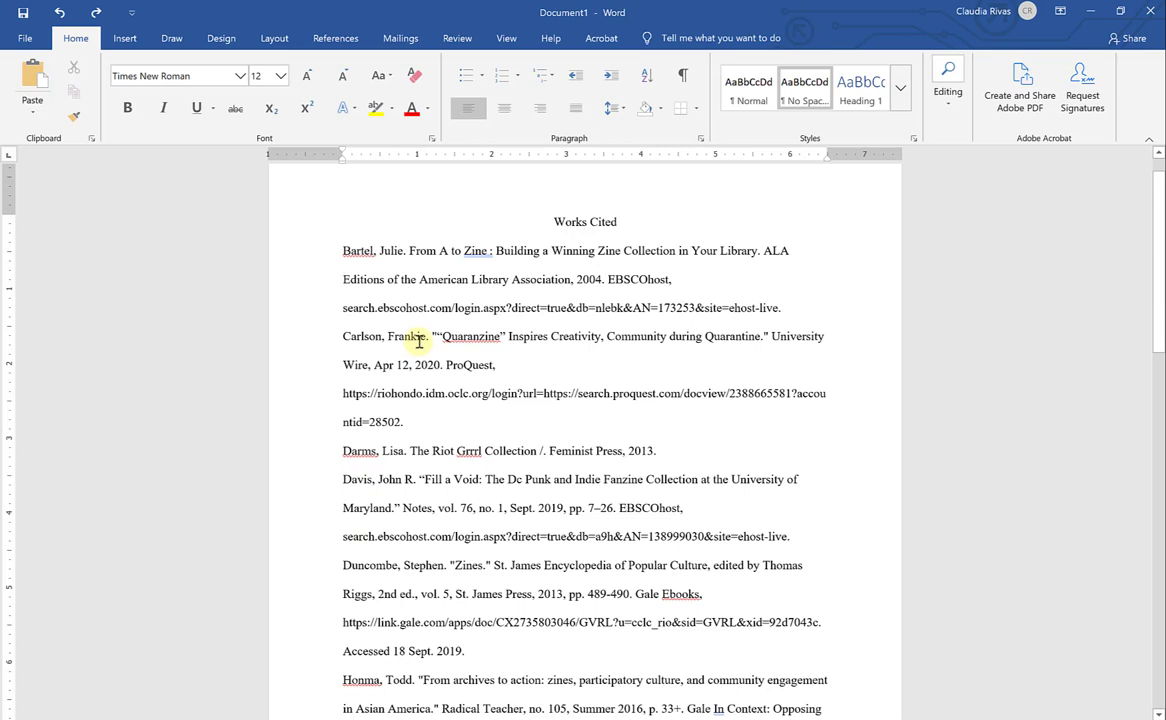
Try to indent the second line of the first citation, and undo the indent
{"action": "left_click", "coordinate": [342, 279]}
{"action": "key", "text": "ctrl+m"}
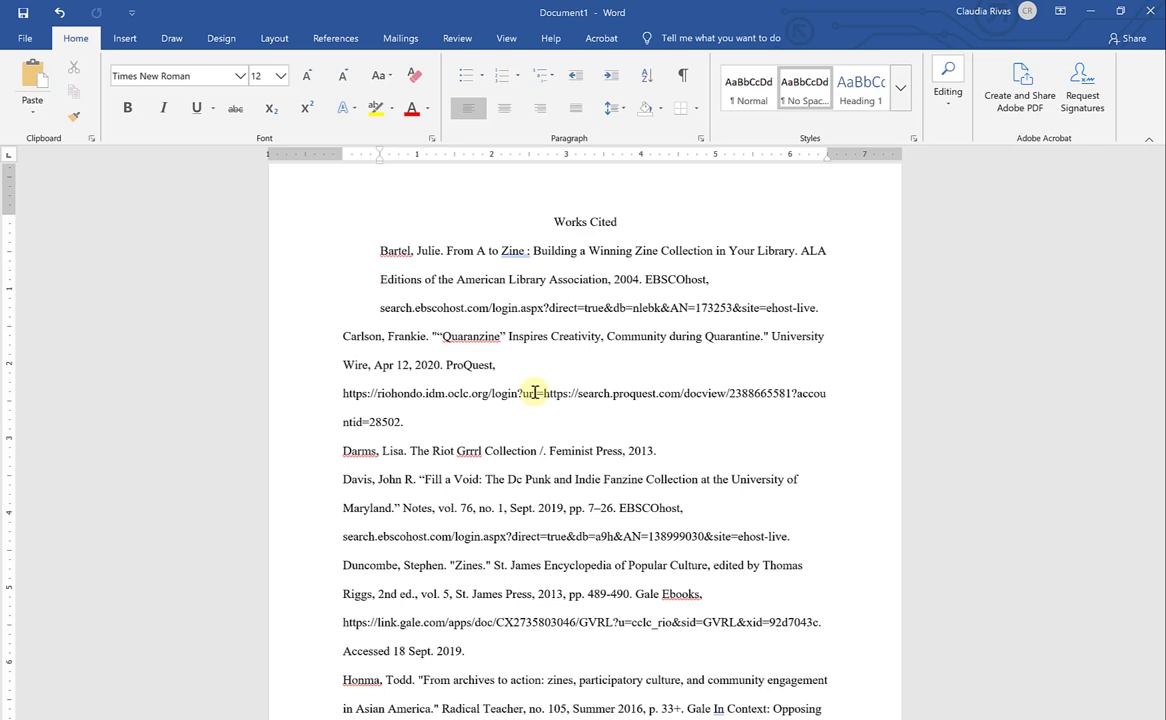
{"action": "key", "text": "ctrl+z"}
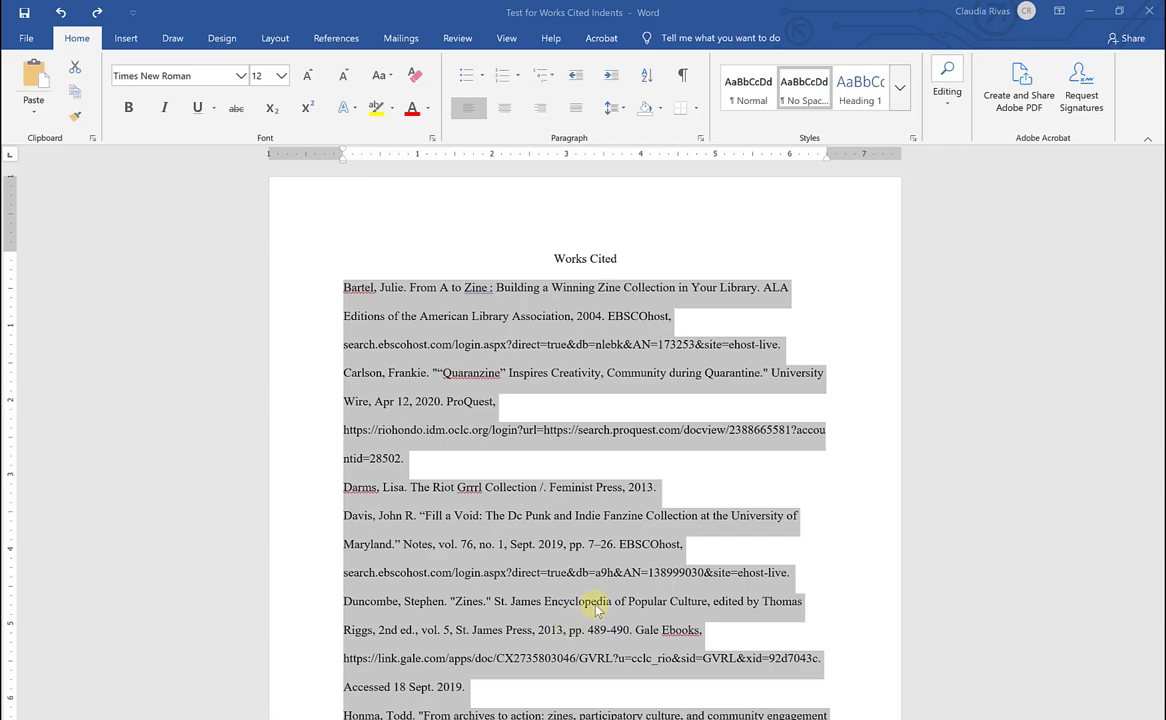
Apply a 0.5" hanging indent to all the selected citations below the Works Cited title
{"action": "scroll", "coordinate": [663, 580], "scroll_direction": "down", "scroll_amount": 5}
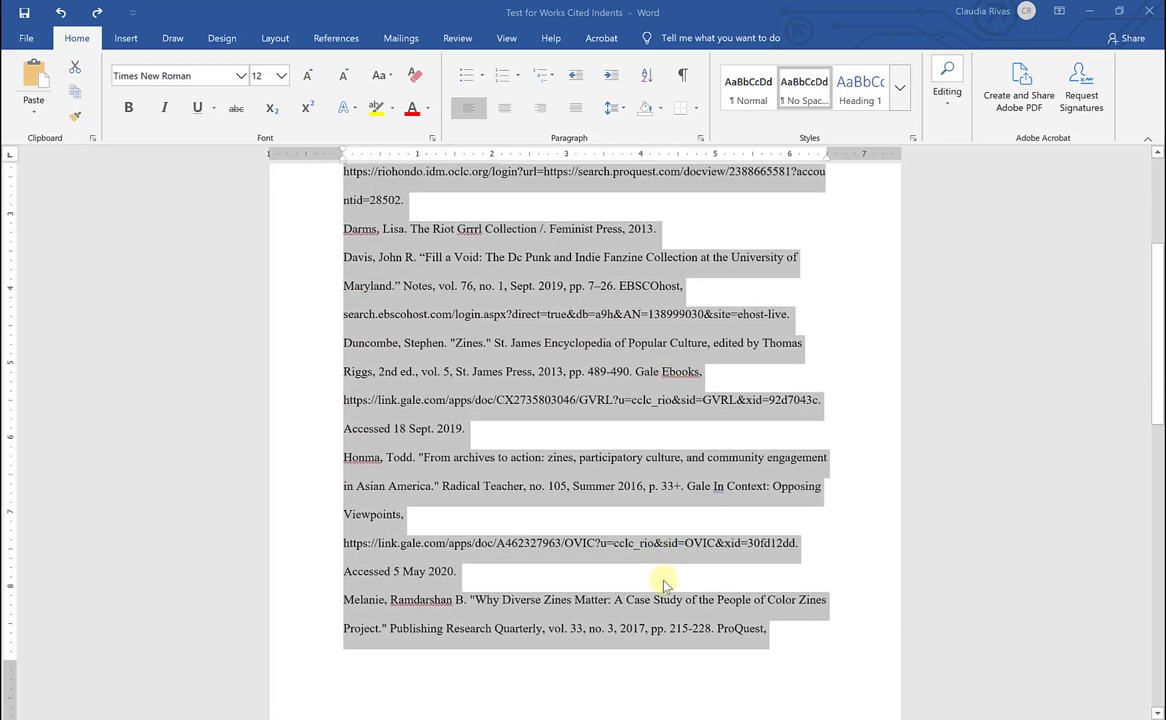
{"action": "scroll", "coordinate": [663, 583], "scroll_direction": "down", "scroll_amount": 6}
{"action": "scroll", "coordinate": [663, 583], "scroll_direction": "up", "scroll_amount": 9}
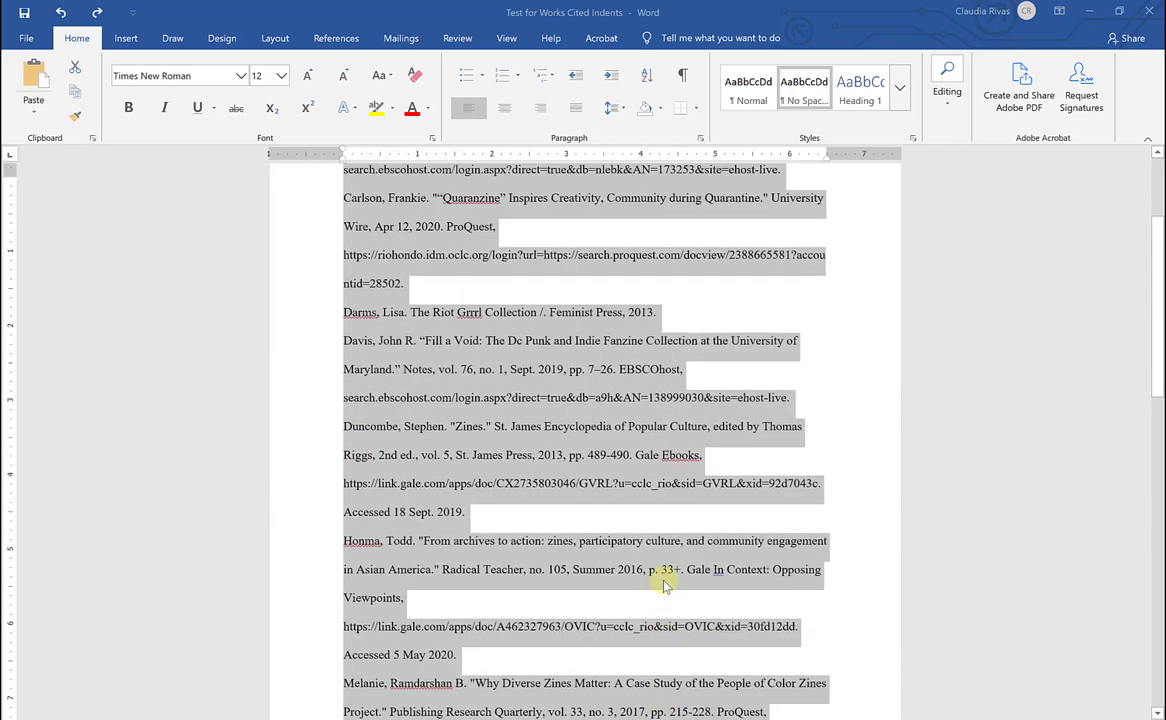
{"action": "scroll", "coordinate": [663, 585], "scroll_direction": "up", "scroll_amount": 3}
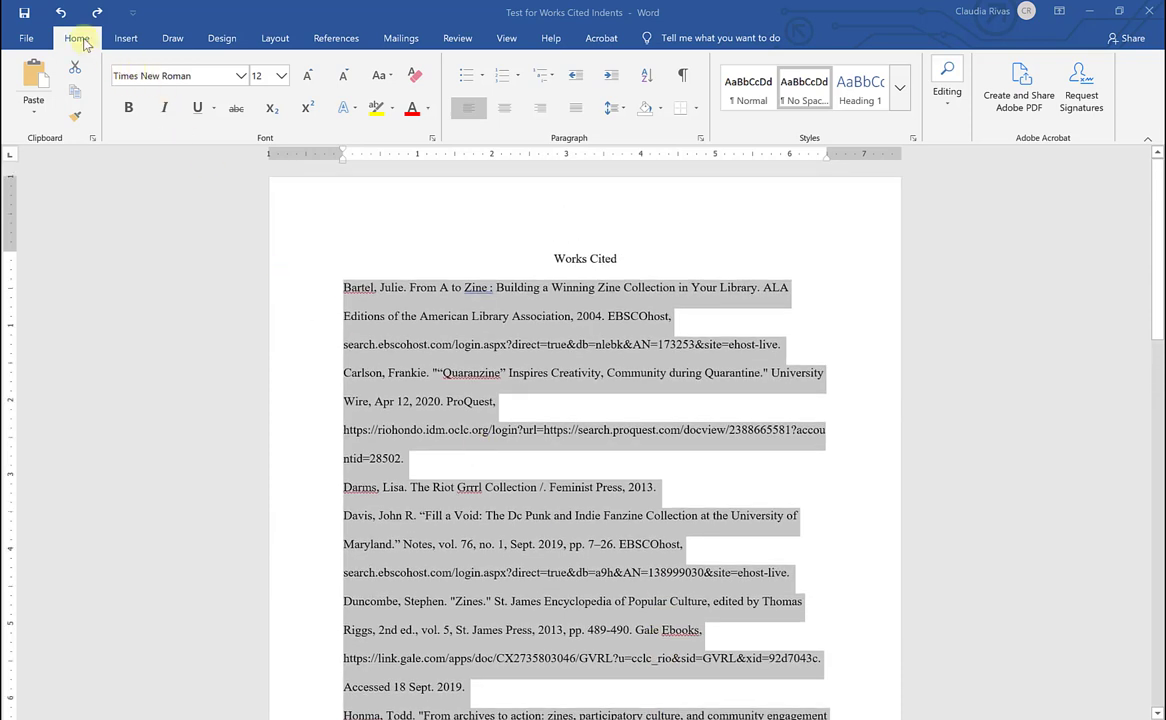
{"action": "left_click", "coordinate": [275, 40]}
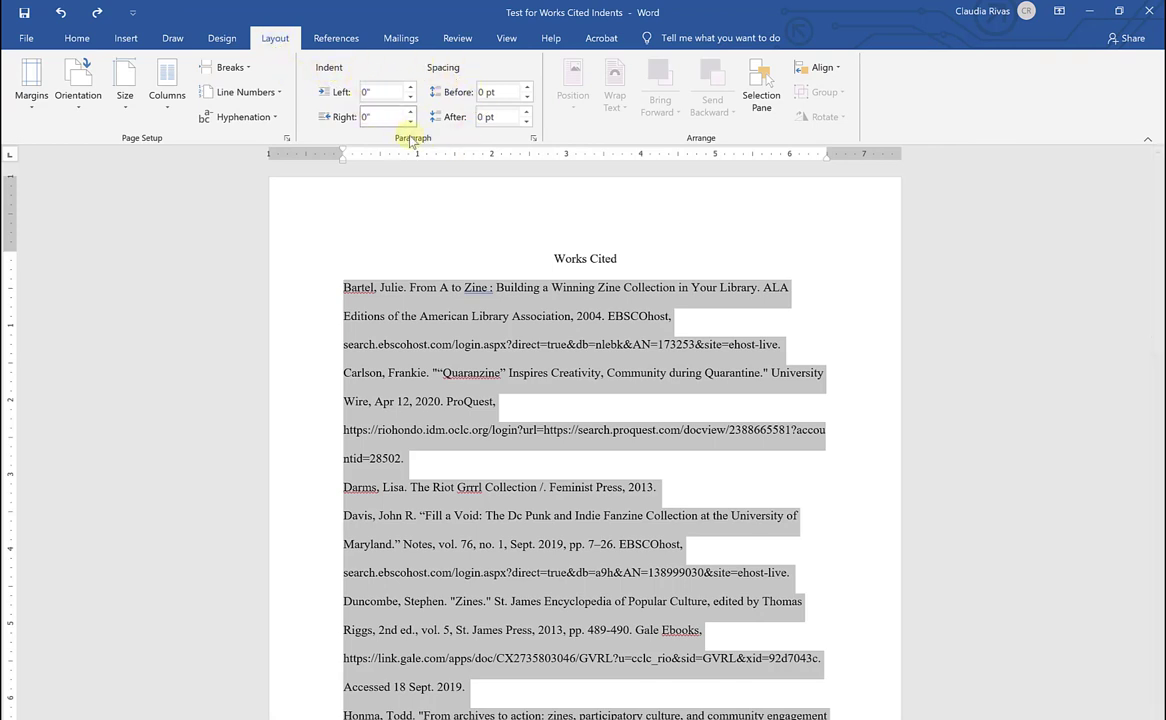
{"action": "left_click", "coordinate": [533, 140]}
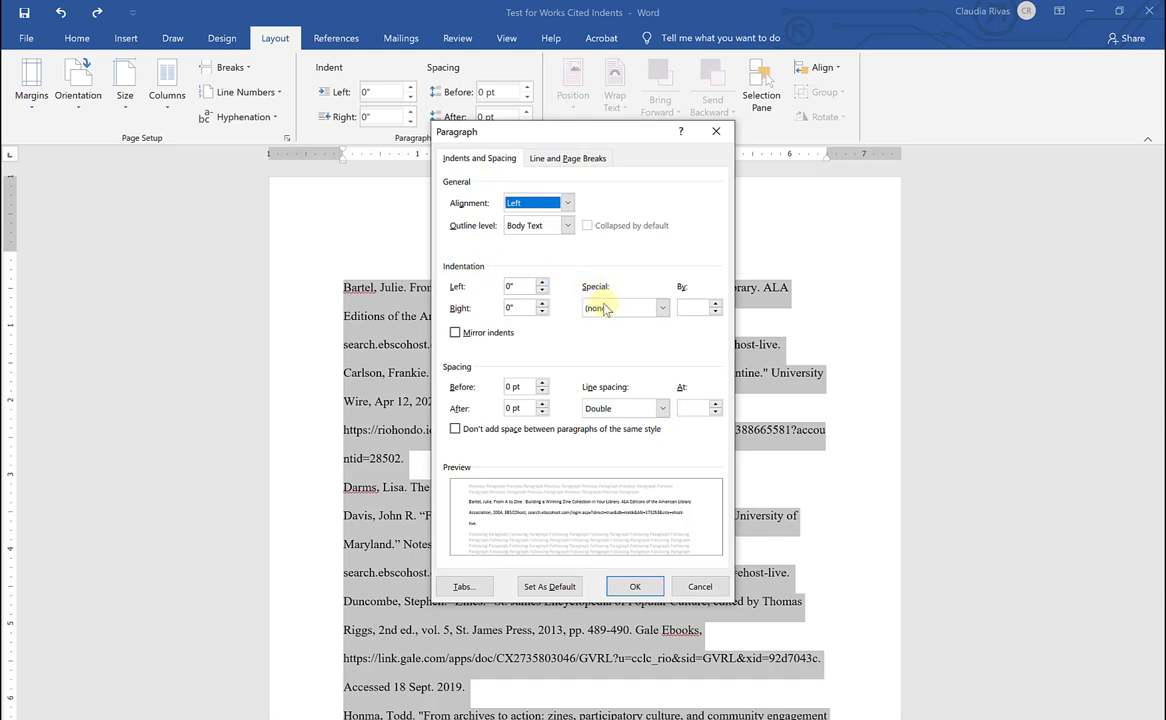
{"action": "left_click", "coordinate": [661, 312]}
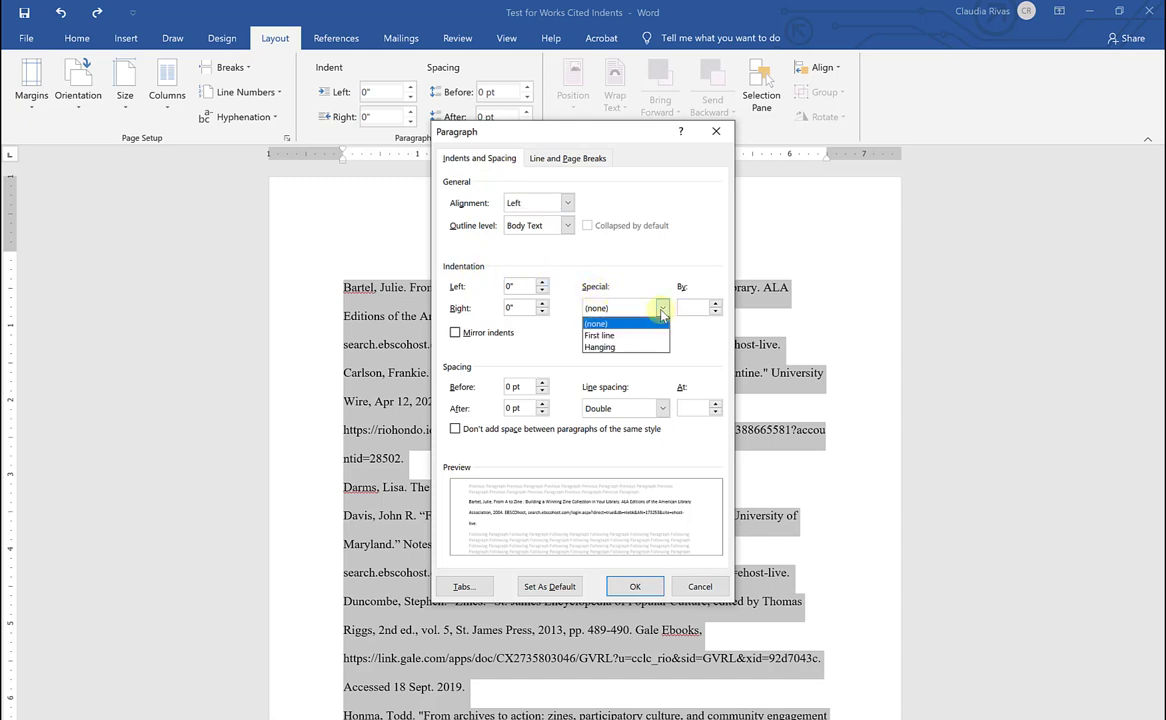
{"action": "left_click", "coordinate": [606, 347]}
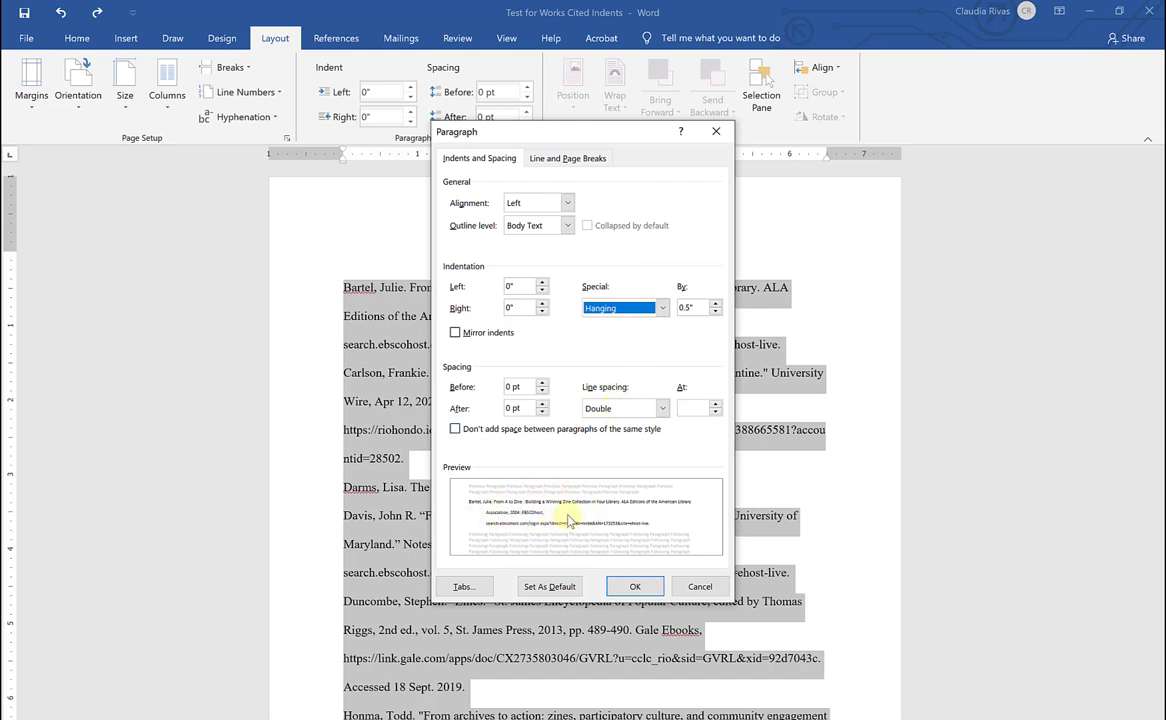
{"action": "left_click", "coordinate": [640, 587]}
Examine the indentation of every citation across both pages of the Works Cited list
{"action": "scroll", "coordinate": [595, 575], "scroll_direction": "down", "scroll_amount": 5}
{"action": "scroll", "coordinate": [595, 578], "scroll_direction": "down", "scroll_amount": 4}
{"action": "scroll", "coordinate": [595, 578], "scroll_direction": "up", "scroll_amount": 8}
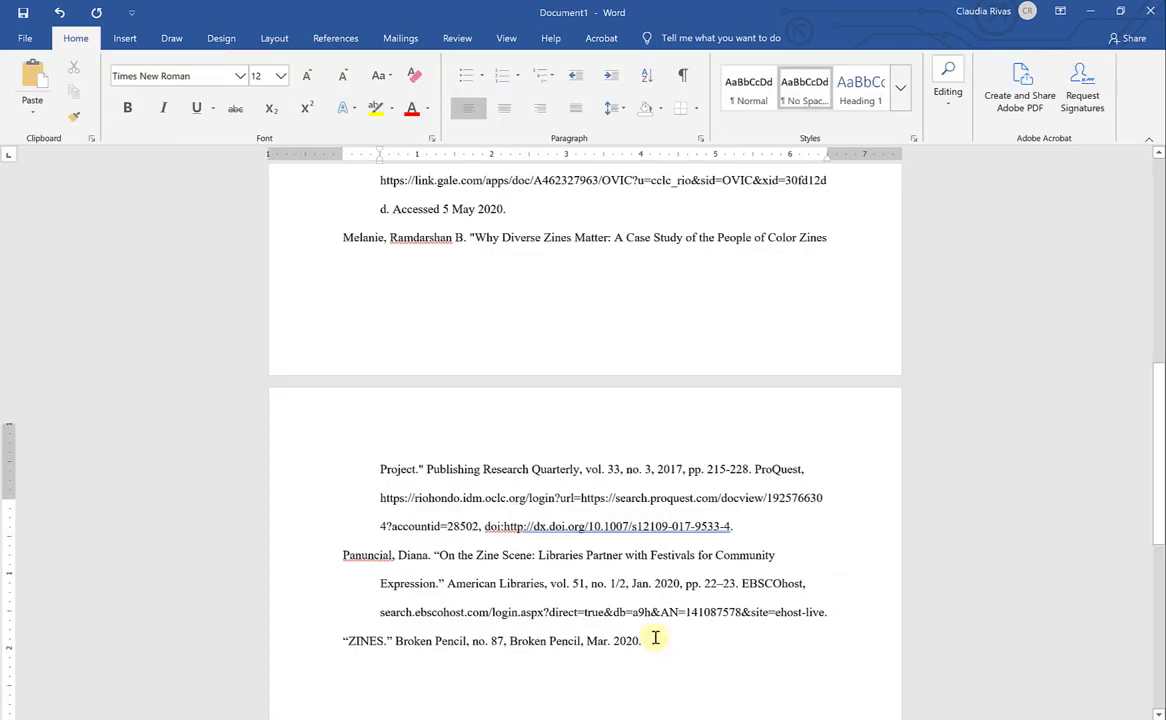
{"action": "scroll", "coordinate": [655, 637], "scroll_direction": "up", "scroll_amount": 3}
{"action": "scroll", "coordinate": [655, 637], "scroll_direction": "up", "scroll_amount": 5}
{"action": "scroll", "coordinate": [655, 637], "scroll_direction": "down", "scroll_amount": 3}
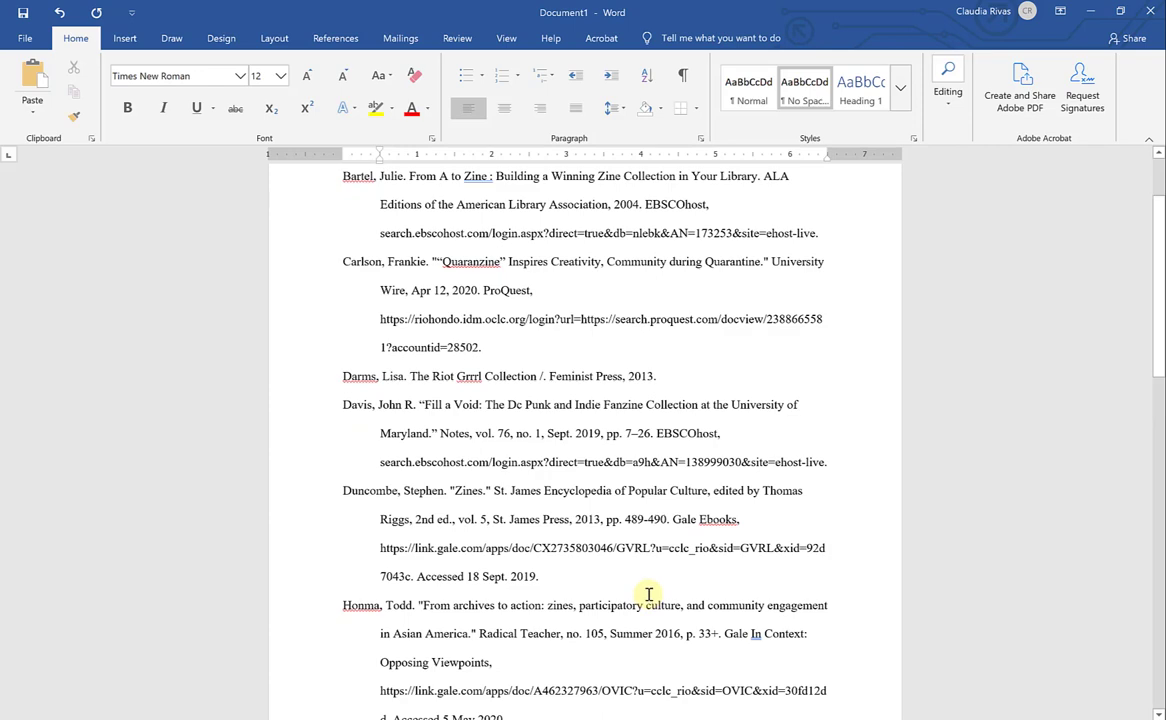
{"action": "scroll", "coordinate": [639, 576], "scroll_direction": "down", "scroll_amount": 6}
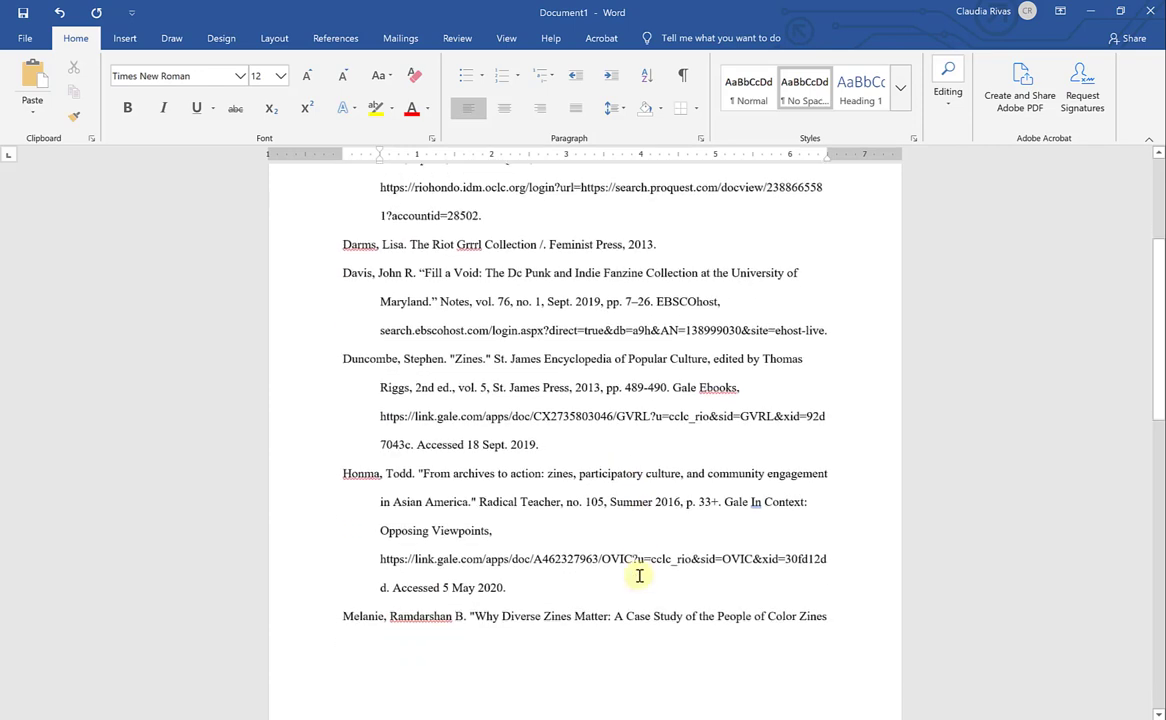
{"action": "scroll", "coordinate": [639, 576], "scroll_direction": "down", "scroll_amount": 12}
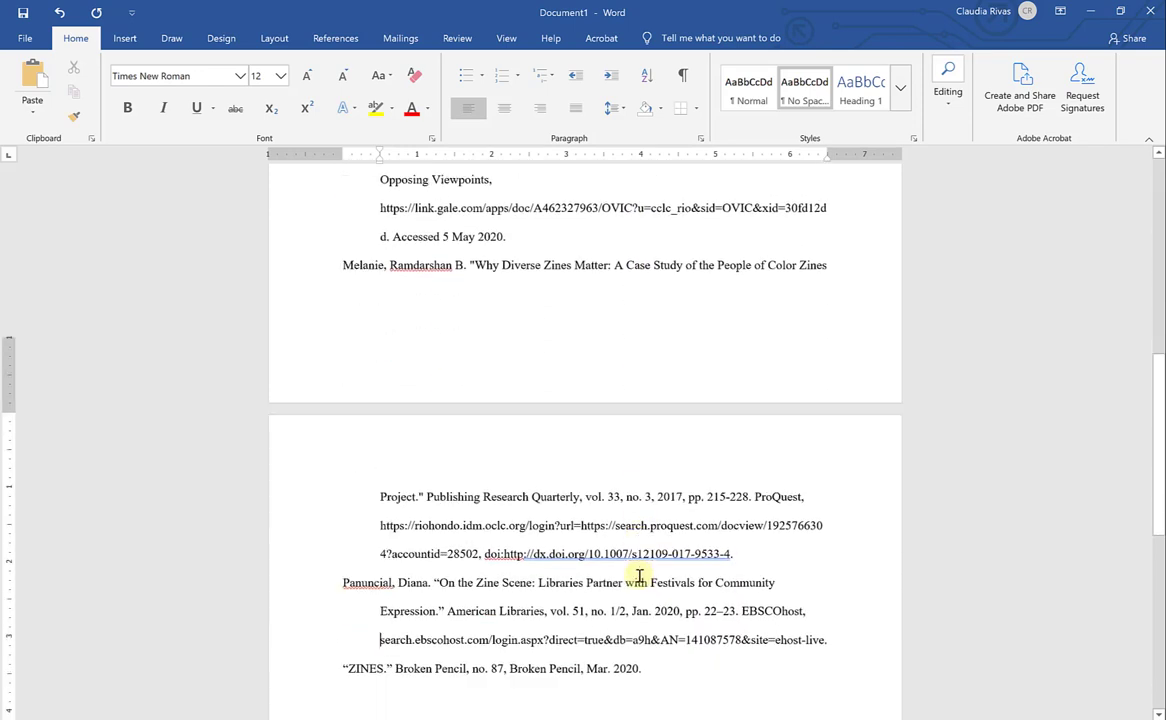
{"action": "scroll", "coordinate": [639, 576], "scroll_direction": "up", "scroll_amount": 16}
{"action": "scroll", "coordinate": [639, 576], "scroll_direction": "up", "scroll_amount": 4}
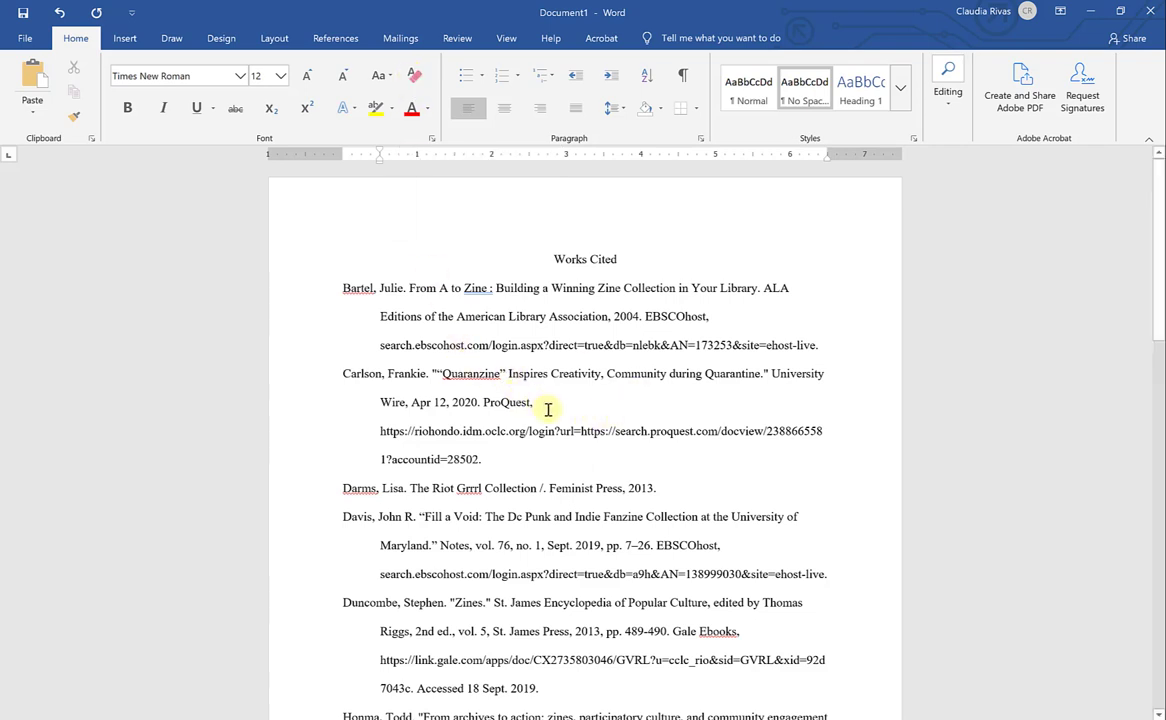
{"action": "scroll", "coordinate": [548, 409], "scroll_direction": "down", "scroll_amount": 3}
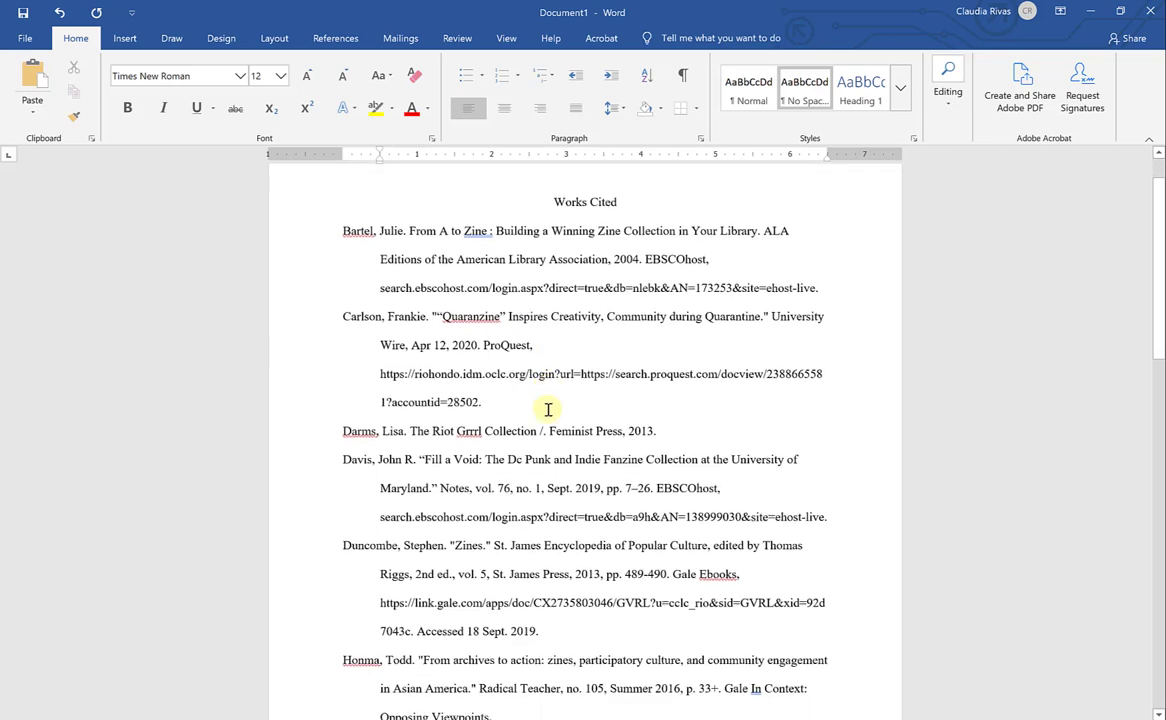
{"action": "scroll", "coordinate": [548, 409], "scroll_direction": "down", "scroll_amount": 1}
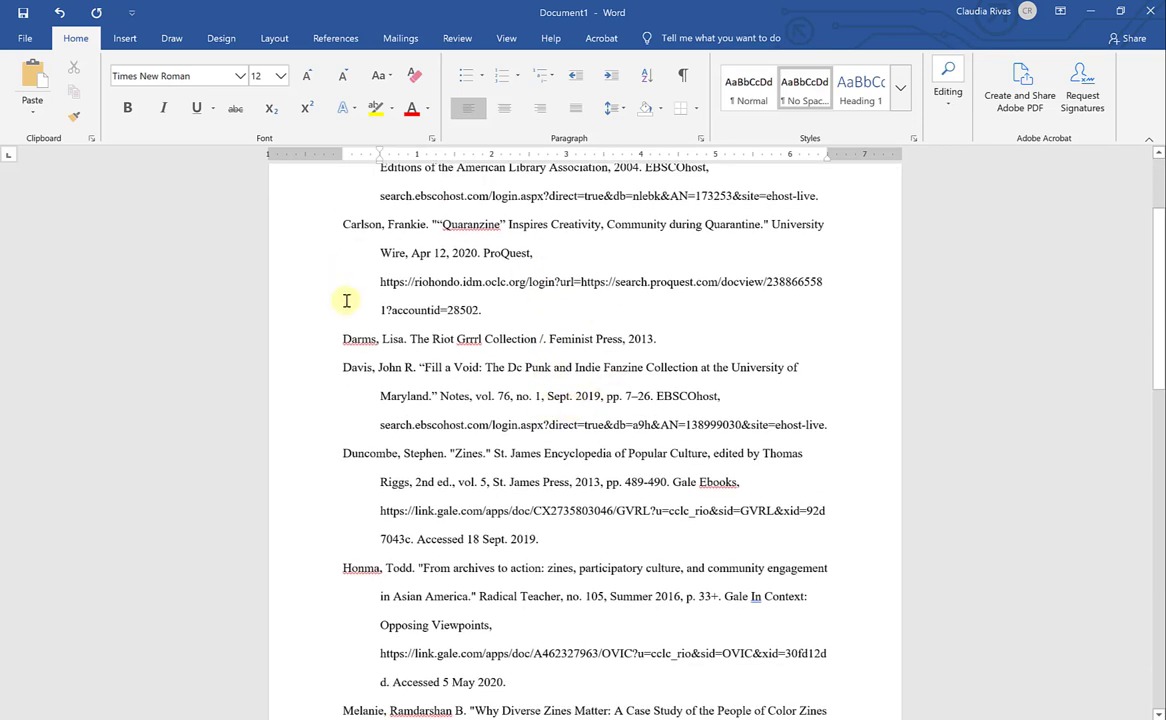
{"action": "scroll", "coordinate": [557, 482], "scroll_direction": "down", "scroll_amount": 1}
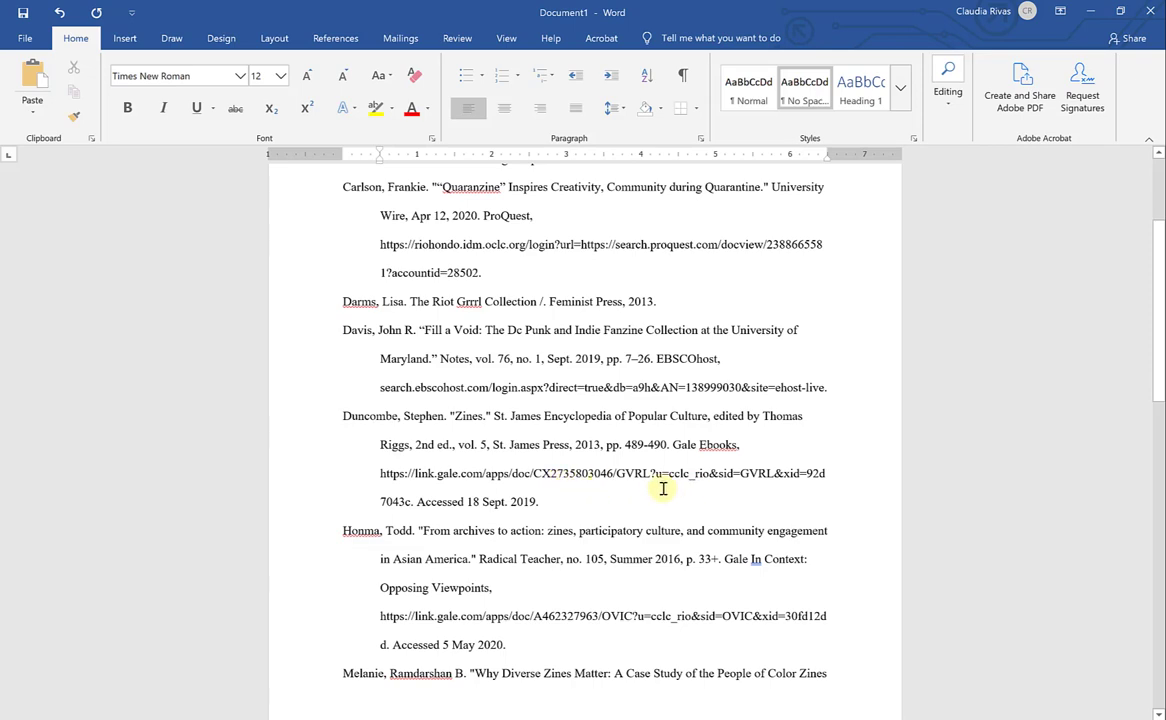
{"action": "scroll", "coordinate": [662, 487], "scroll_direction": "down", "scroll_amount": 3}
{"action": "scroll", "coordinate": [662, 487], "scroll_direction": "down", "scroll_amount": 7}
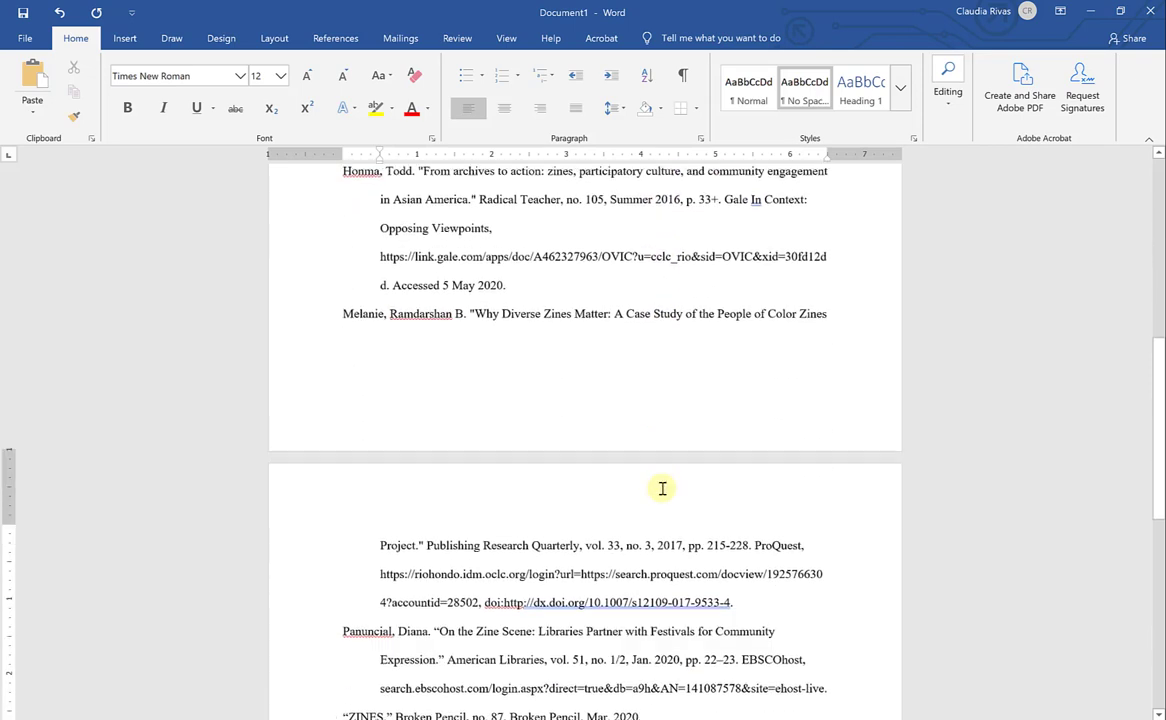
{"action": "scroll", "coordinate": [662, 487], "scroll_direction": "up", "scroll_amount": 18}
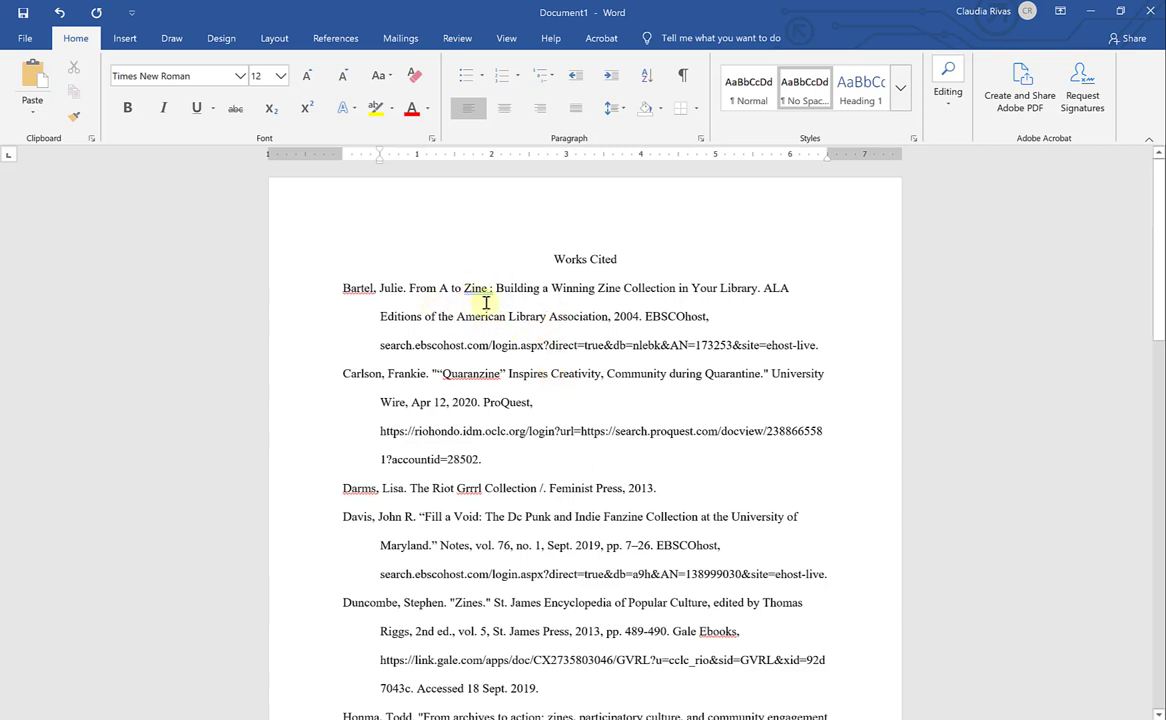
Italicize the book title "From A to Zine : Building a Winning Zine Collection in Your Library" in the first citation
{"action": "left_click", "coordinate": [487, 289]}
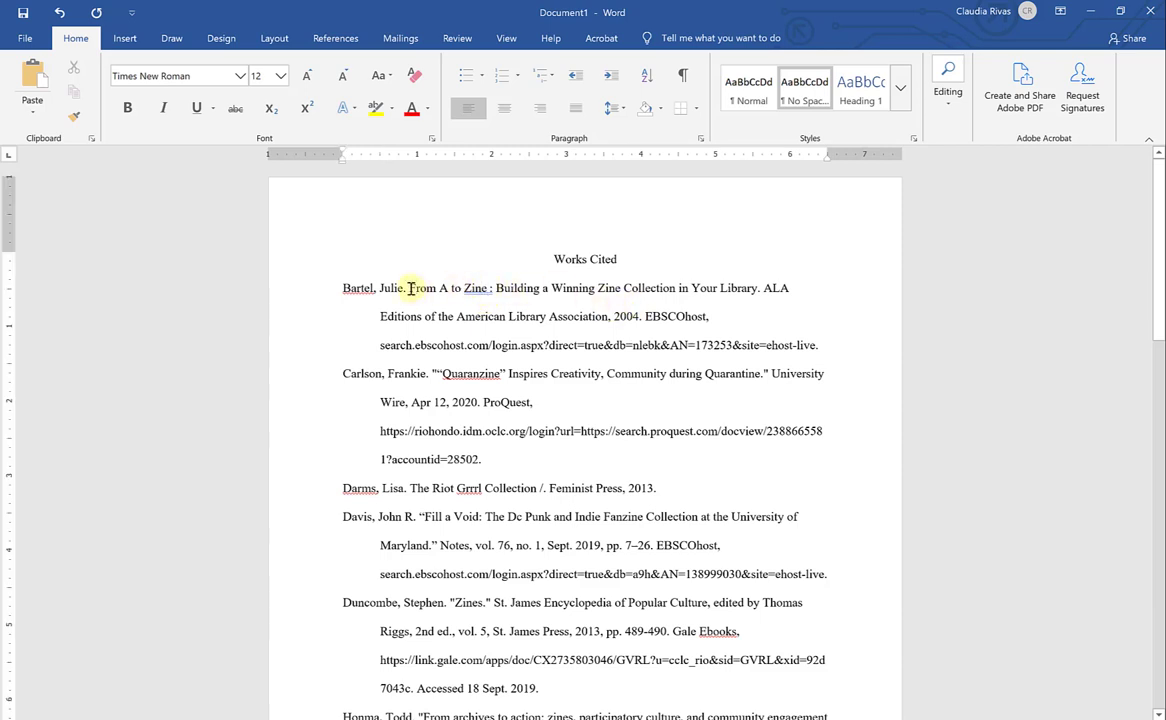
{"action": "left_click_drag", "start_coordinate": [409, 288], "coordinate": [752, 300]}
{"action": "left_click", "coordinate": [776, 272]}
{"action": "left_click", "coordinate": [576, 306]}
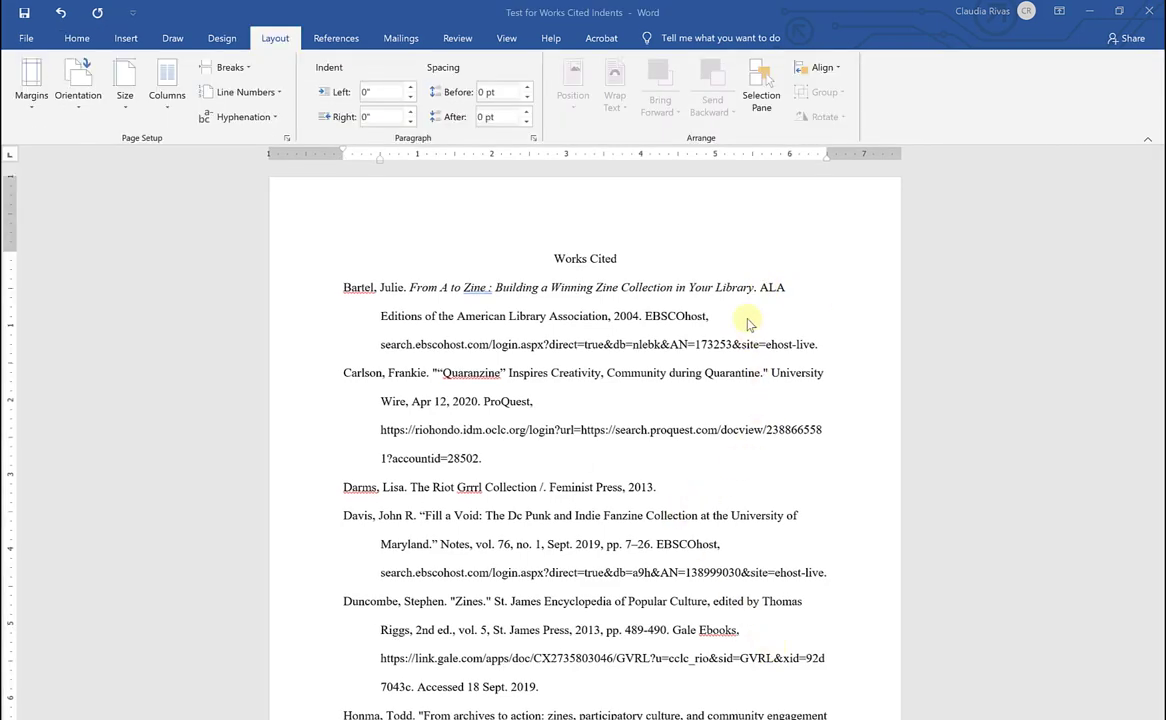
Insert "E-Book," before the publisher in the first citation and delete its EBSCOhost name and URL
{"action": "left_click", "coordinate": [759, 288]}
{"action": "type", "text": "E-Book"}
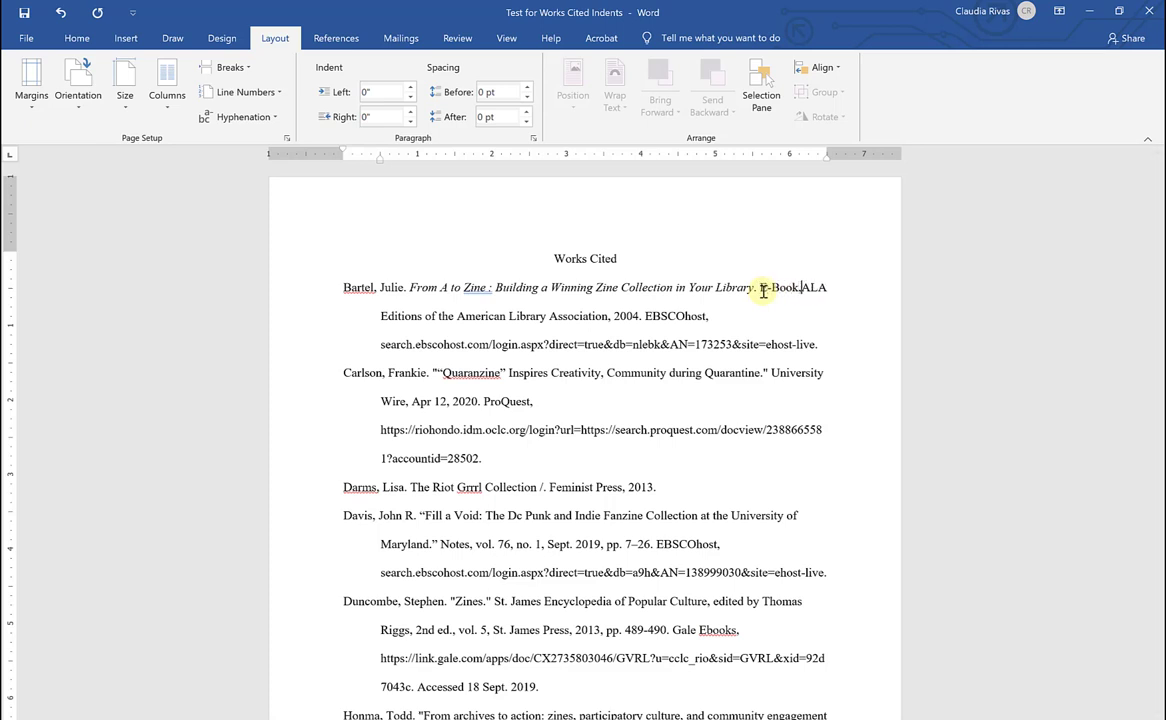
{"action": "type", "text": ","}
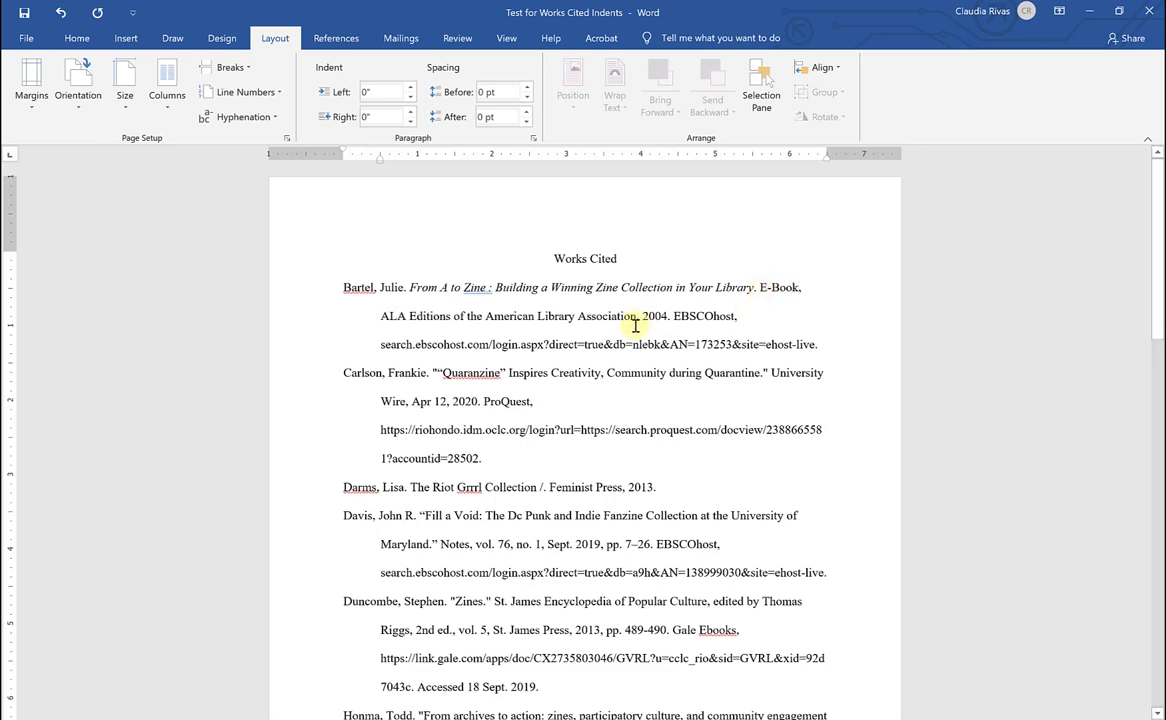
{"action": "left_click_drag", "start_coordinate": [676, 317], "coordinate": [826, 346]}
{"action": "key", "text": "Delete"}
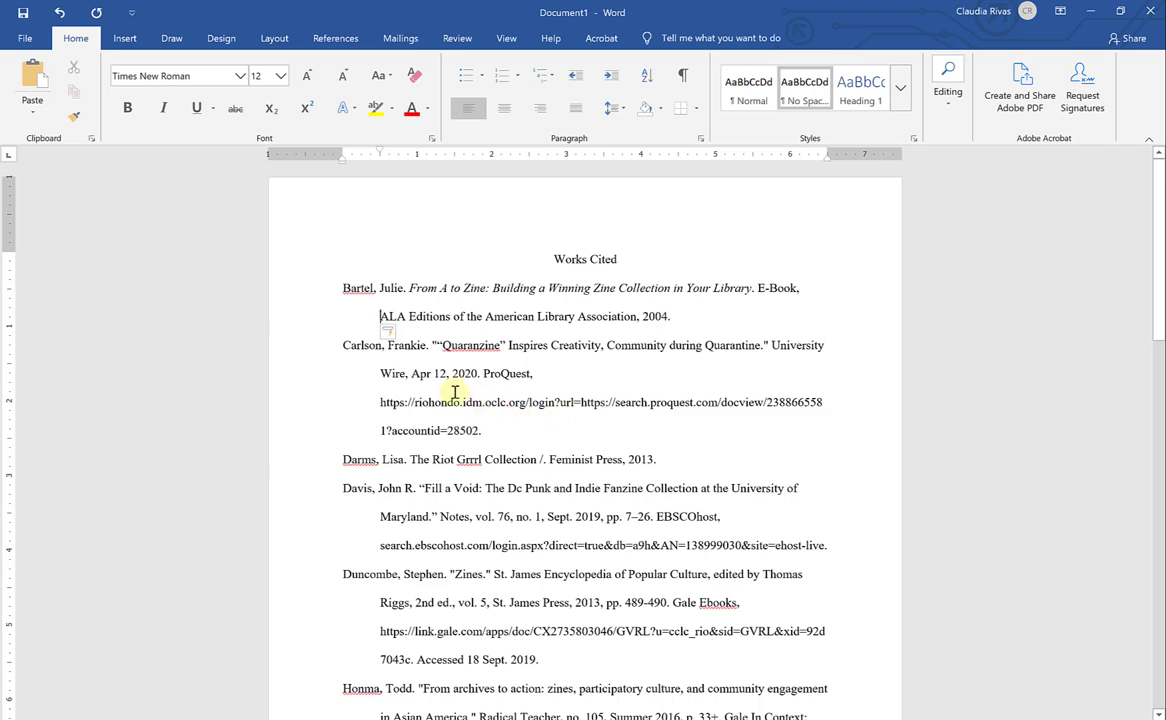
{"action": "scroll", "coordinate": [471, 369], "scroll_direction": "down", "scroll_amount": 1}
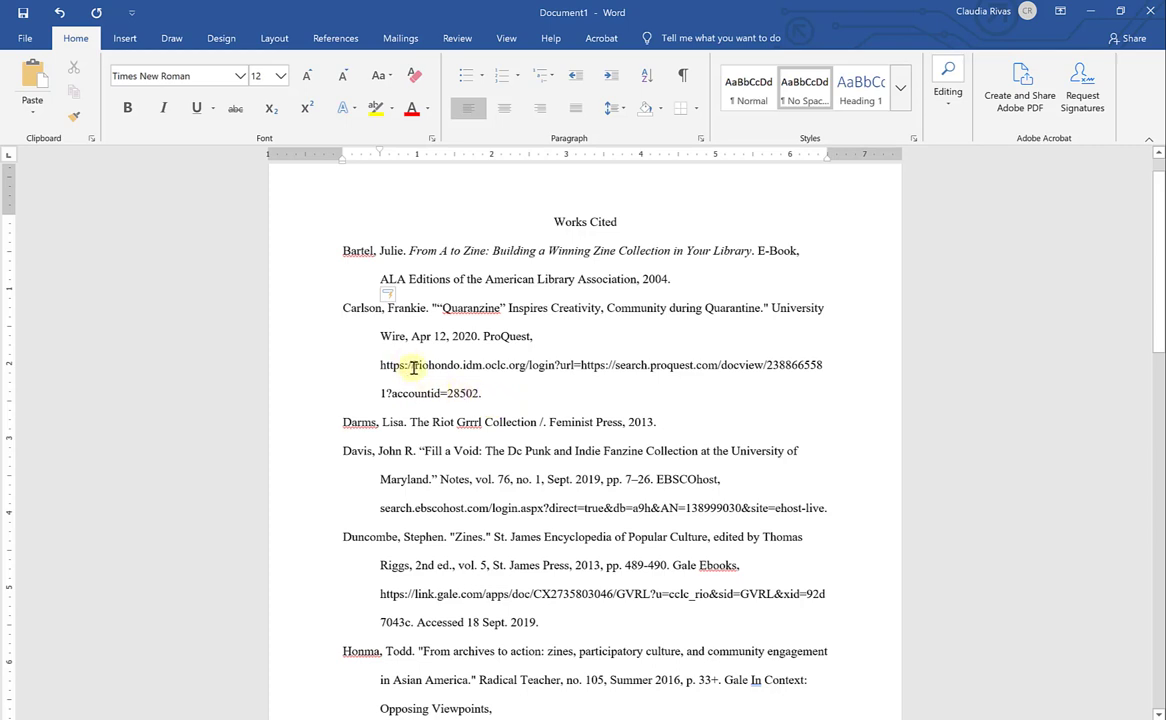
{"action": "left_click", "coordinate": [381, 369]}
{"action": "left_click", "coordinate": [410, 366]}
{"action": "key", "text": "BackSpace"}
{"action": "key", "text": "BackSpace"}
{"action": "key", "text": "BackSpace"}
{"action": "key", "text": "BackSpace"}
{"action": "key", "text": "BackSpace"}
{"action": "key", "text": "BackSpace"}
{"action": "key", "text": "BackSpace"}
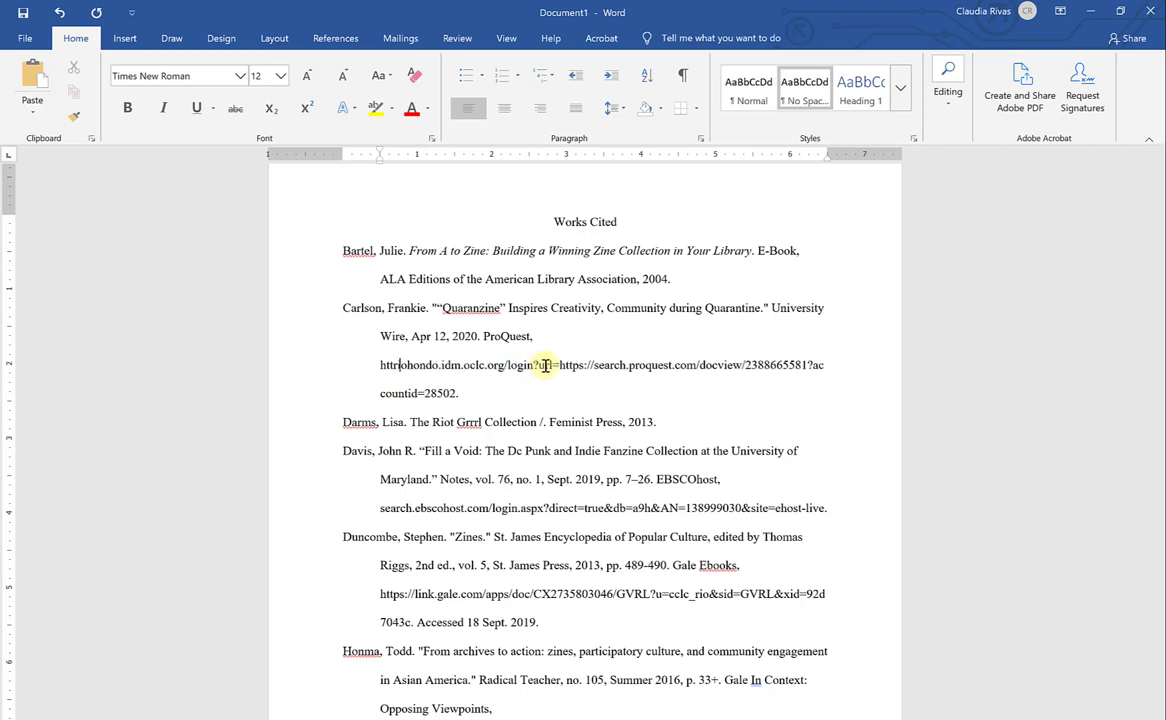
{"action": "key", "text": "BackSpace"}
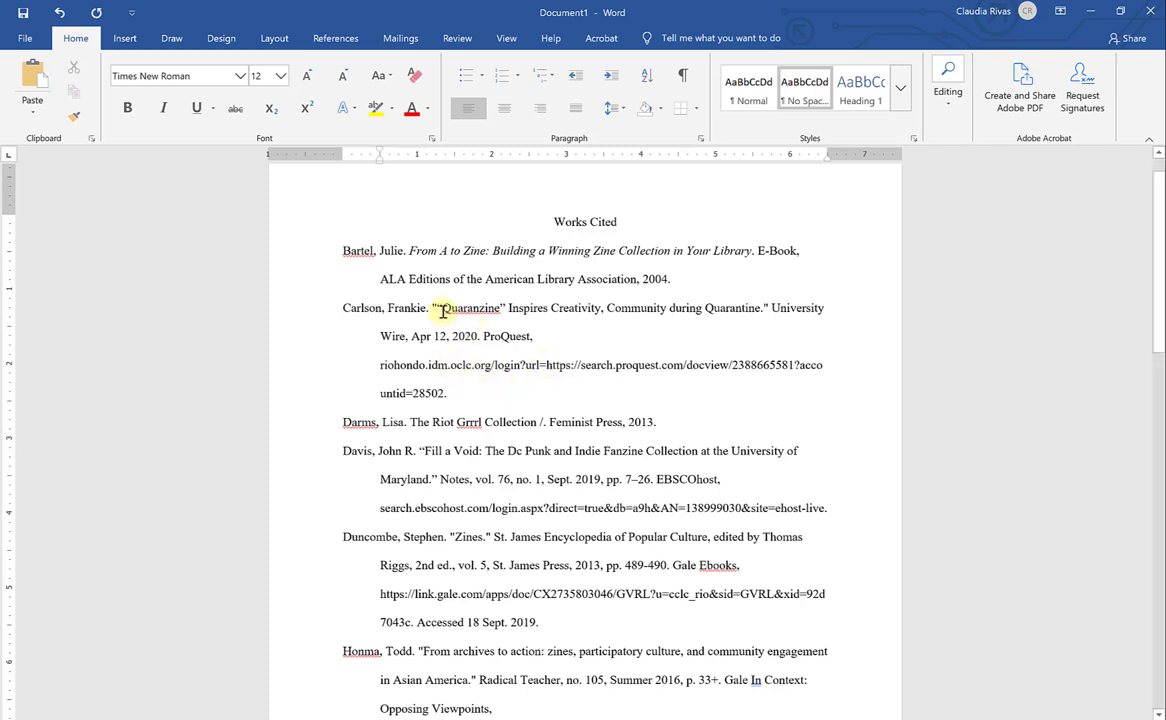
Italicize the publication name University Wire and the database name ProQuest in the "Quaranzine" citation
{"action": "left_click", "coordinate": [443, 311]}
{"action": "type", "text": "\""}
{"action": "left_click_drag", "start_coordinate": [771, 310], "coordinate": [372, 336]}
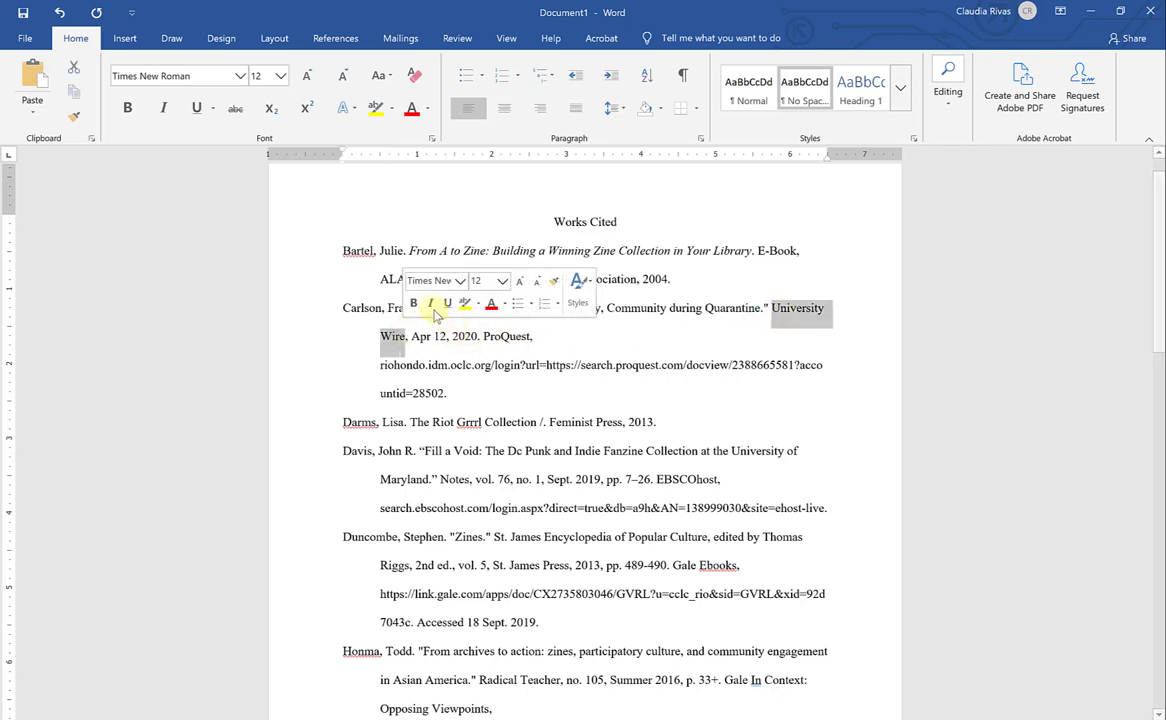
{"action": "key", "text": "ctrl+i"}
{"action": "double_click", "coordinate": [503, 340]}
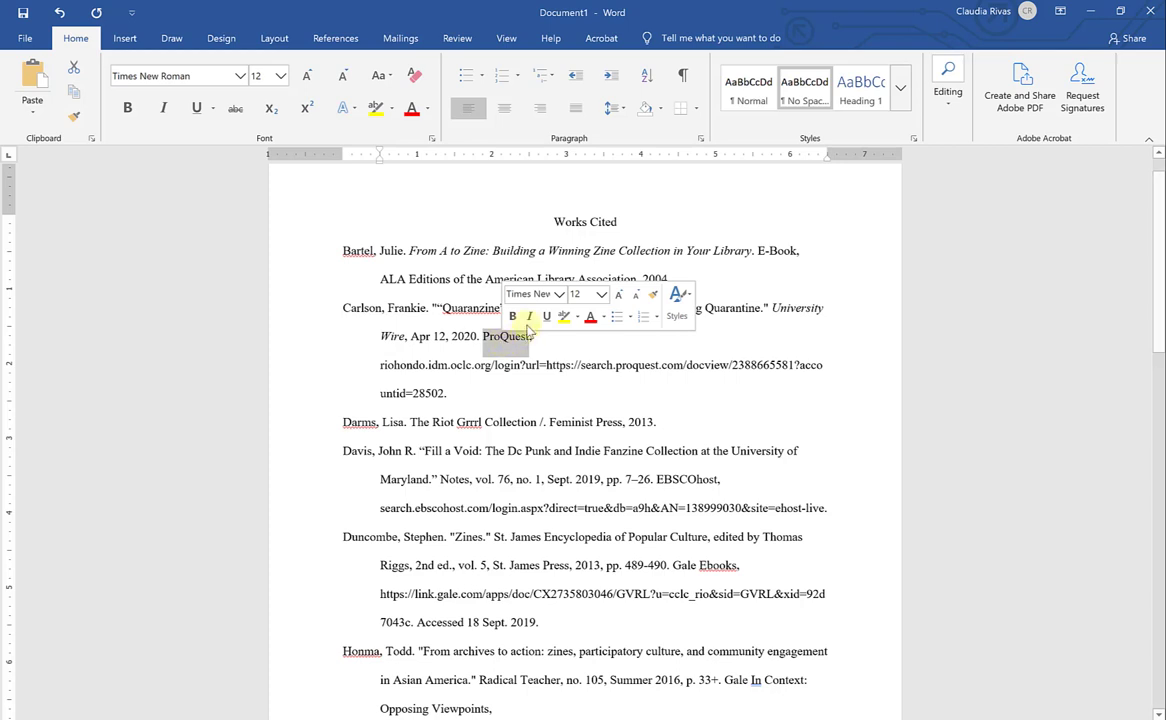
{"action": "key", "text": "ctrl+i"}
{"action": "left_click", "coordinate": [606, 399]}
Italicize the title "The Riot Grrrl Collection" in the third citation and remove the stray space and slash after it
{"action": "scroll", "coordinate": [603, 398], "scroll_direction": "down", "scroll_amount": 2}
{"action": "scroll", "coordinate": [476, 381], "scroll_direction": "down", "scroll_amount": 1}
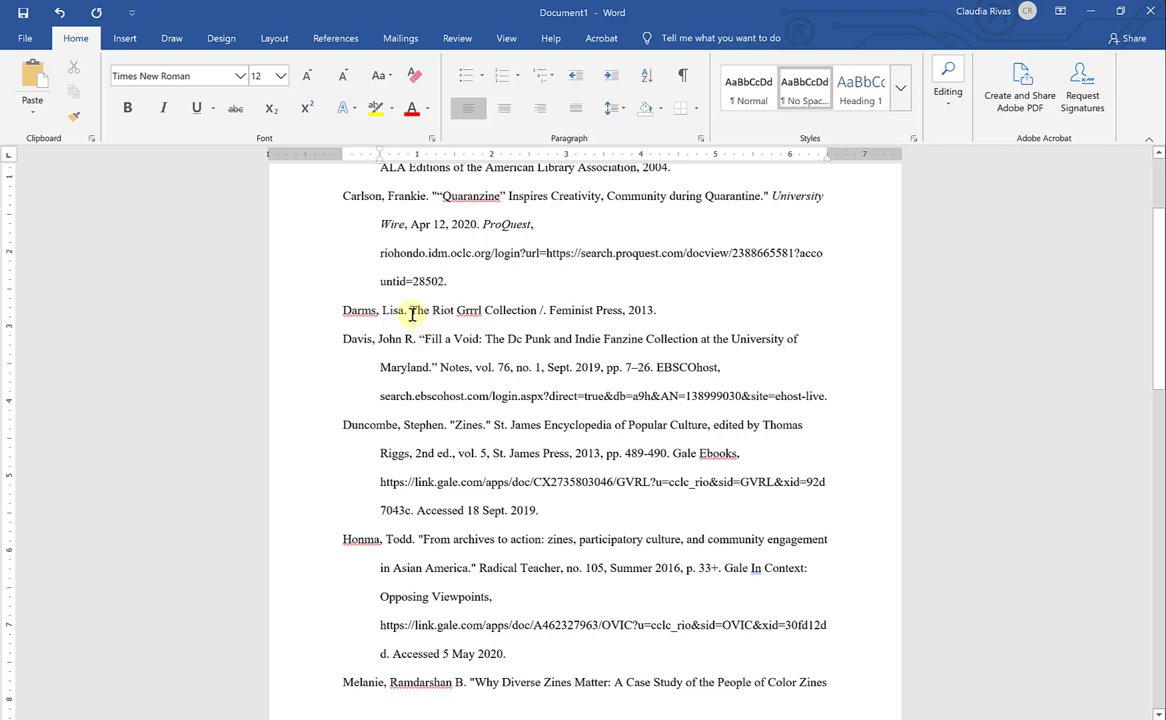
{"action": "left_click_drag", "start_coordinate": [411, 311], "coordinate": [525, 316]}
{"action": "left_click", "coordinate": [503, 264]}
{"action": "left_click", "coordinate": [541, 320]}
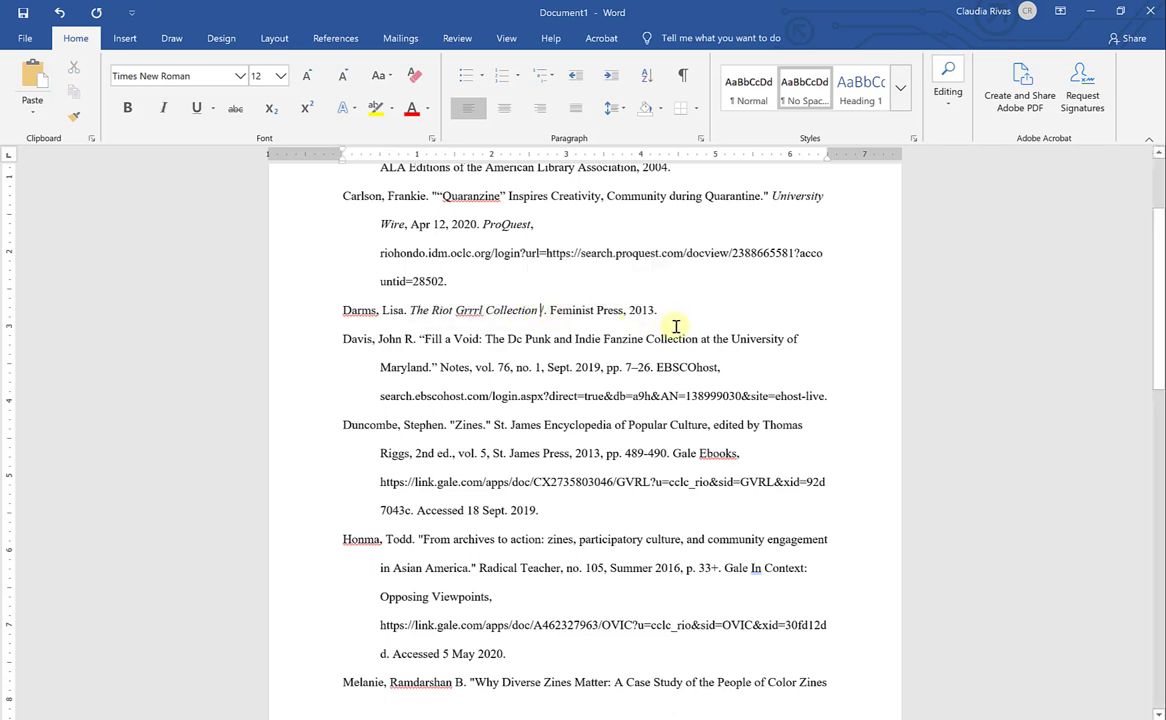
{"action": "key", "text": "BackSpace"}
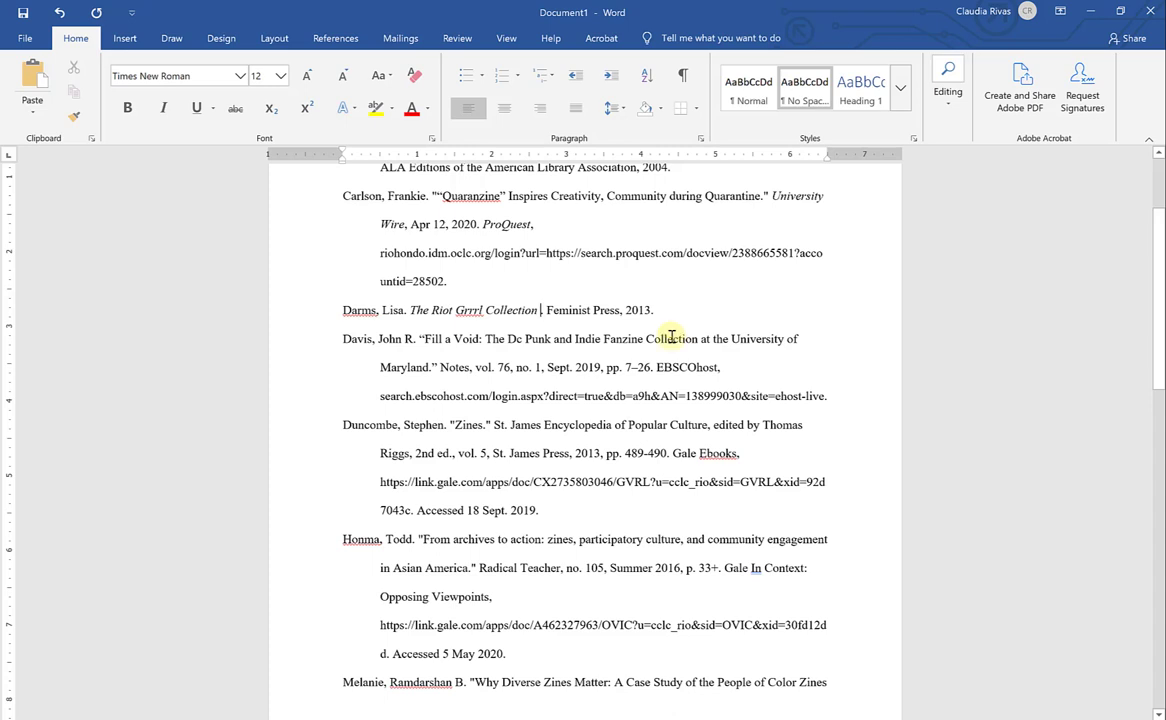
{"action": "key", "text": "BackSpace"}
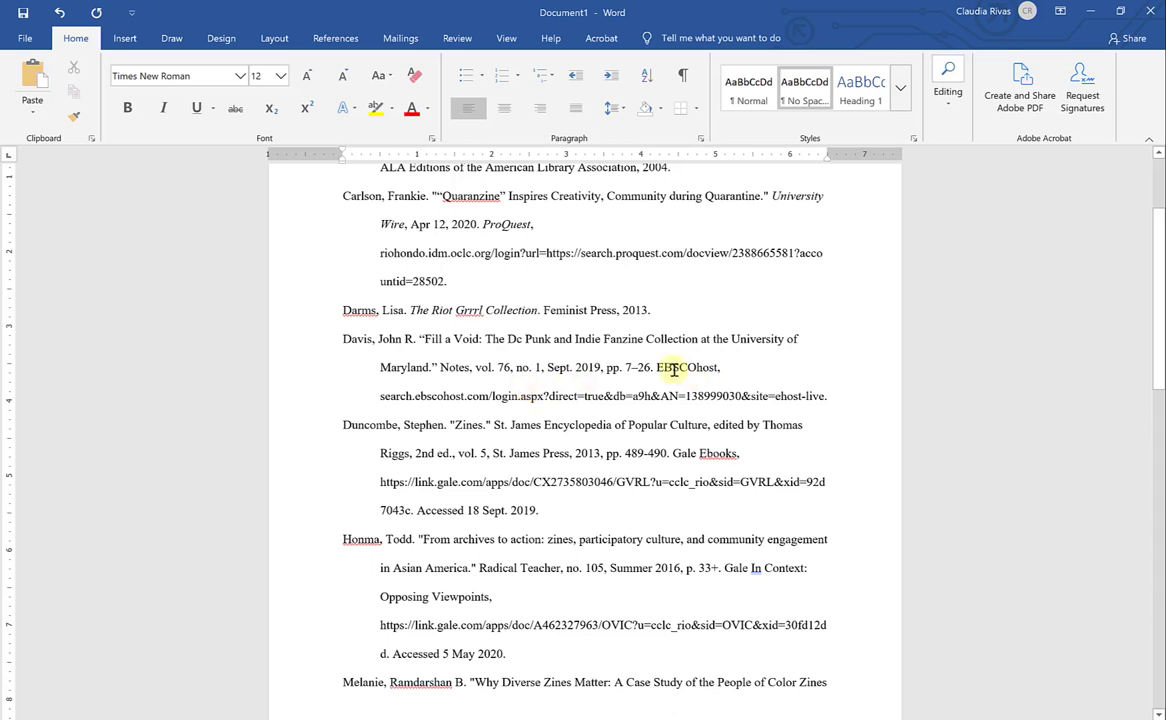
Italicize the database name EBSCOhost and the journal name Notes in the "Fill a Void" citation
{"action": "left_click_drag", "start_coordinate": [657, 368], "coordinate": [720, 368]}
{"action": "left_click", "coordinate": [700, 343]}
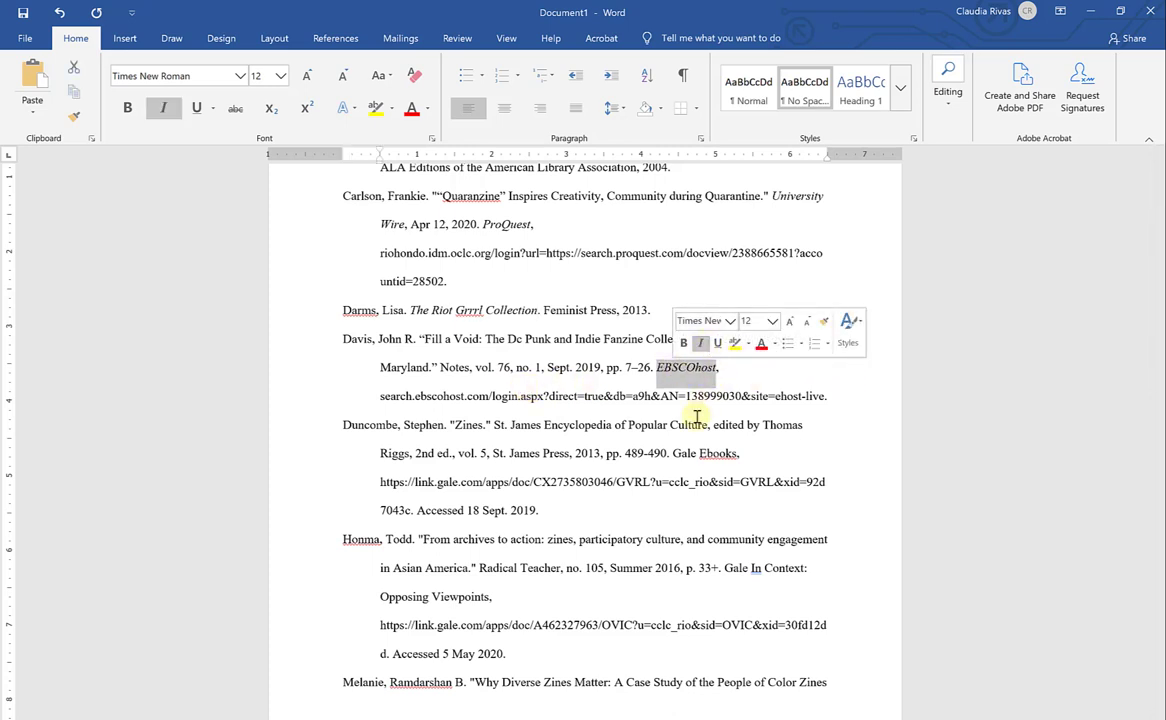
{"action": "left_click_drag", "start_coordinate": [440, 367], "coordinate": [471, 367]}
{"action": "left_click", "coordinate": [484, 343]}
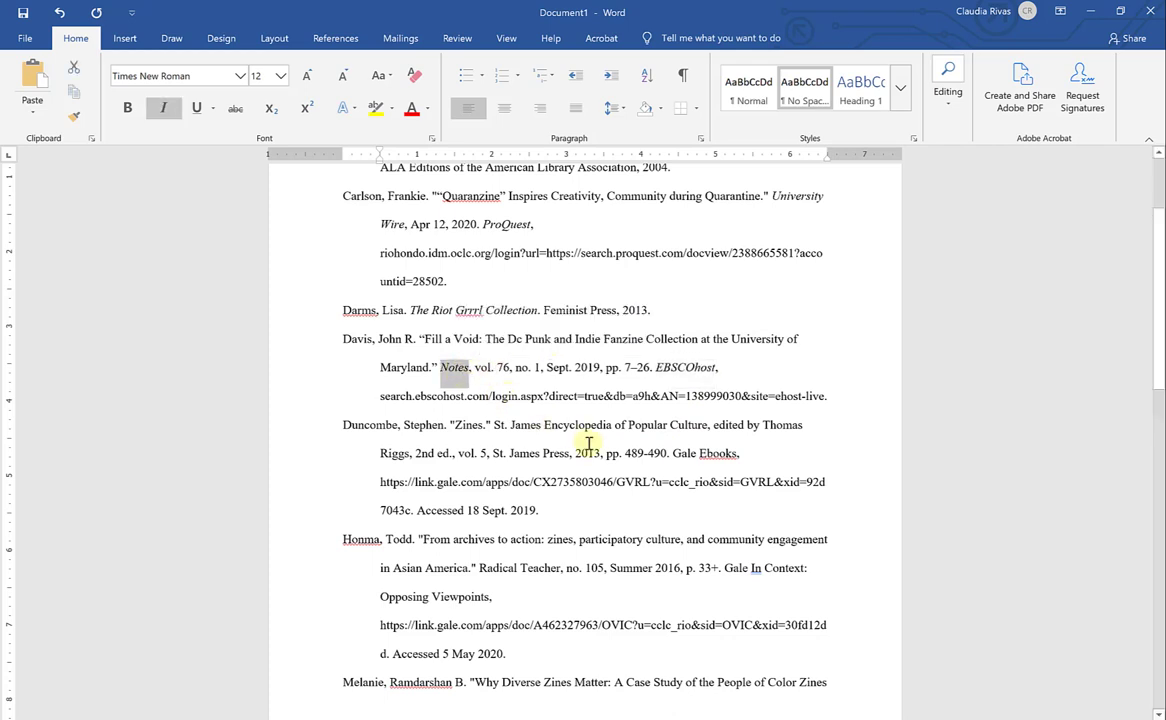
{"action": "scroll", "coordinate": [632, 450], "scroll_direction": "down", "scroll_amount": 1}
{"action": "scroll", "coordinate": [600, 230], "scroll_direction": "down", "scroll_amount": 2}
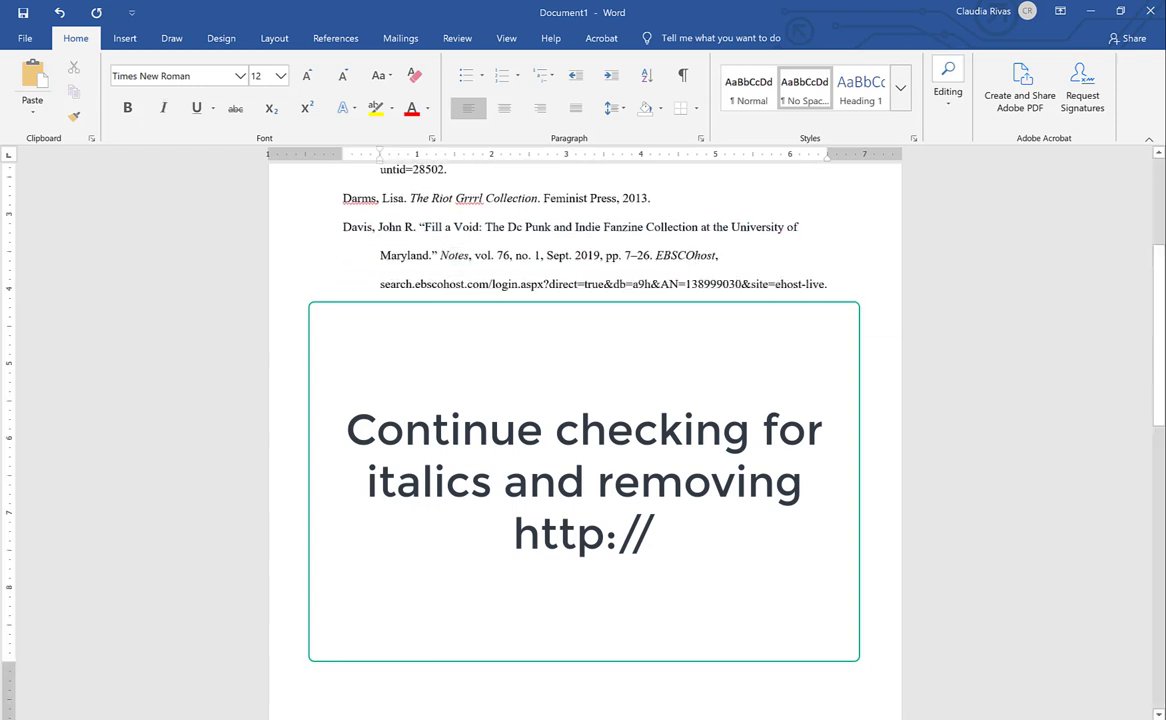
{"action": "scroll", "coordinate": [585, 230], "scroll_direction": "down", "scroll_amount": 1}
{"action": "scroll", "coordinate": [585, 230], "scroll_direction": "down", "scroll_amount": 1}
{"action": "scroll", "coordinate": [549, 441], "scroll_direction": "down", "scroll_amount": 10}
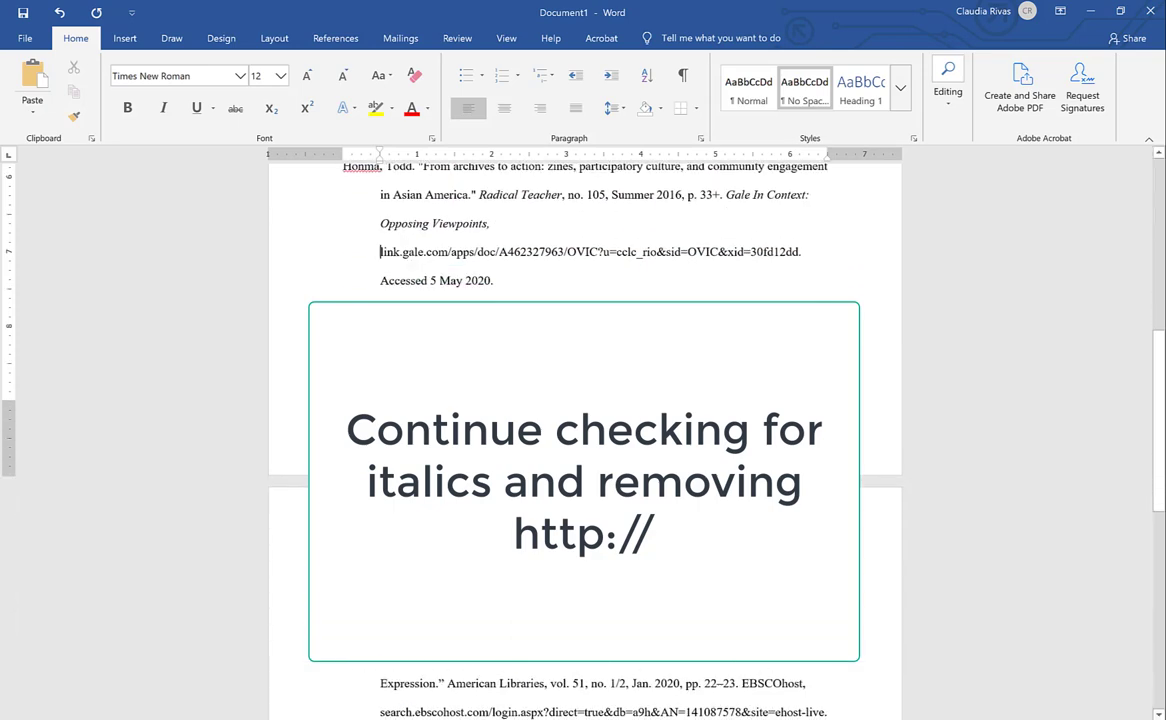
Italicize the journal name Publishing Research Quarterly and the database name ProQuest in the "Why Diverse Zines Matter" citation
{"action": "scroll", "coordinate": [549, 441], "scroll_direction": "down", "scroll_amount": 4}
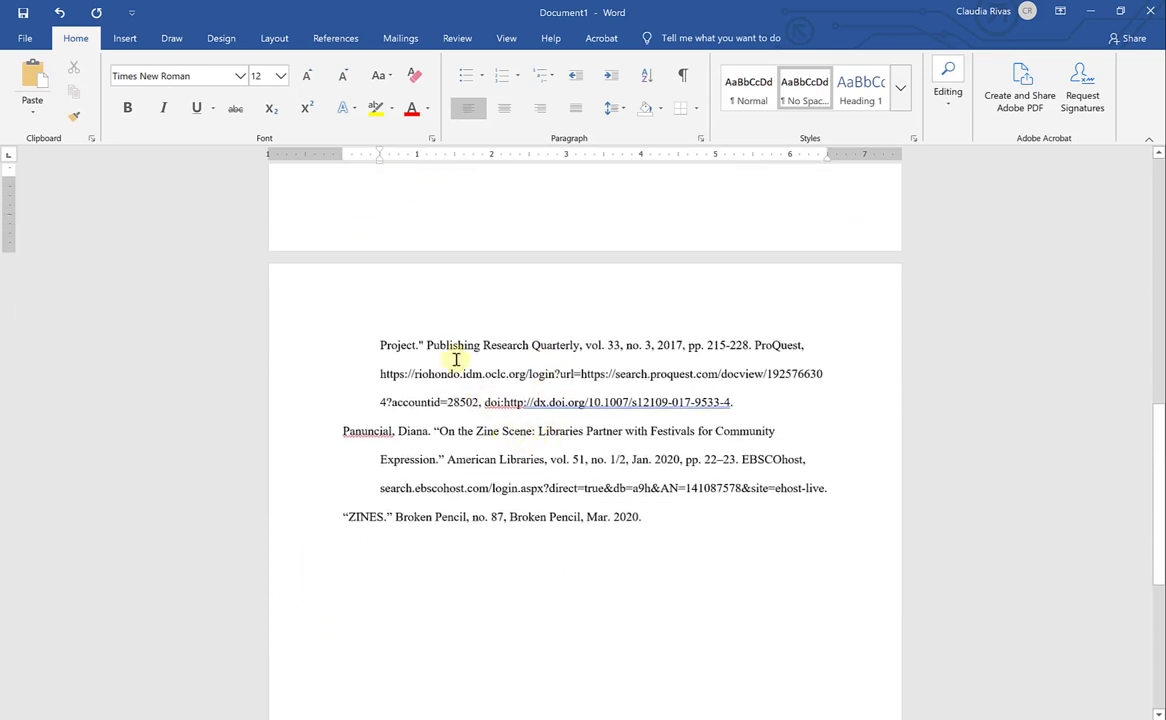
{"action": "left_click_drag", "start_coordinate": [427, 345], "coordinate": [582, 346]}
{"action": "left_click", "coordinate": [597, 327]}
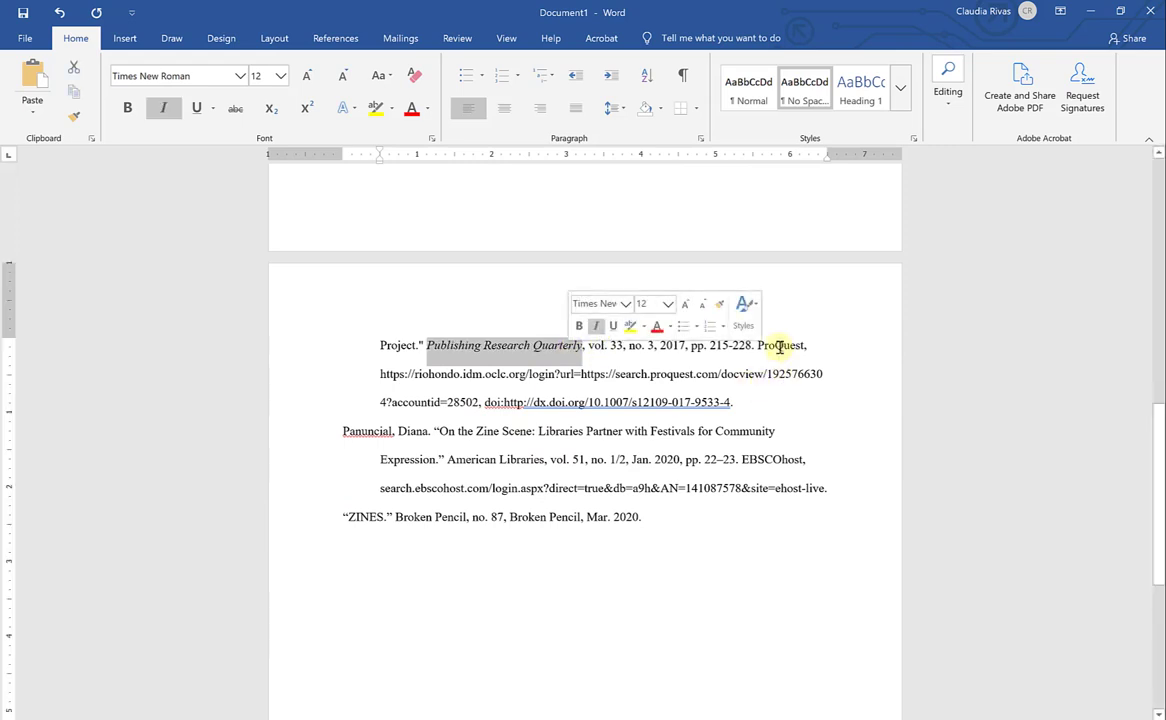
{"action": "double_click", "coordinate": [780, 346]}
{"action": "left_click", "coordinate": [806, 320]}
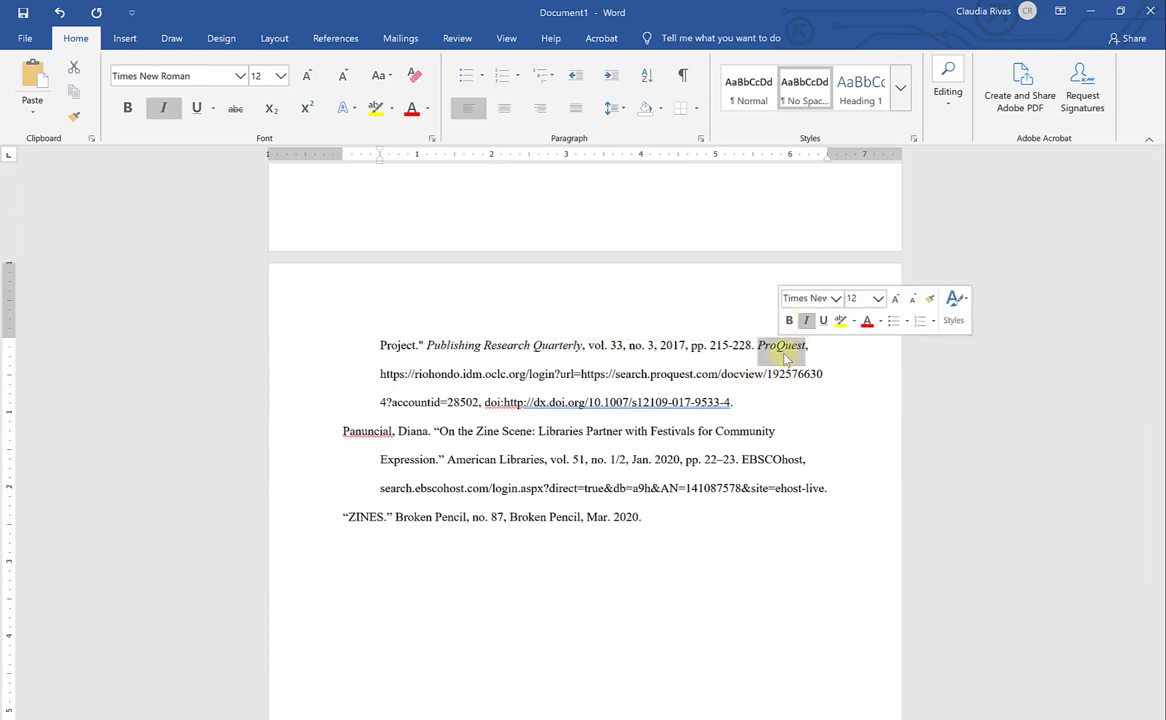
{"action": "left_click", "coordinate": [414, 373]}
{"action": "key", "text": "BackSpace"}
{"action": "key", "text": "BackSpace"}
{"action": "key", "text": "BackSpace"}
{"action": "key", "text": "BackSpace"}
{"action": "key", "text": "BackSpace"}
{"action": "key", "text": "BackSpace"}
{"action": "key", "text": "BackSpace"}
{"action": "key", "text": "BackSpace"}
{"action": "key", "text": "BackSpace"}
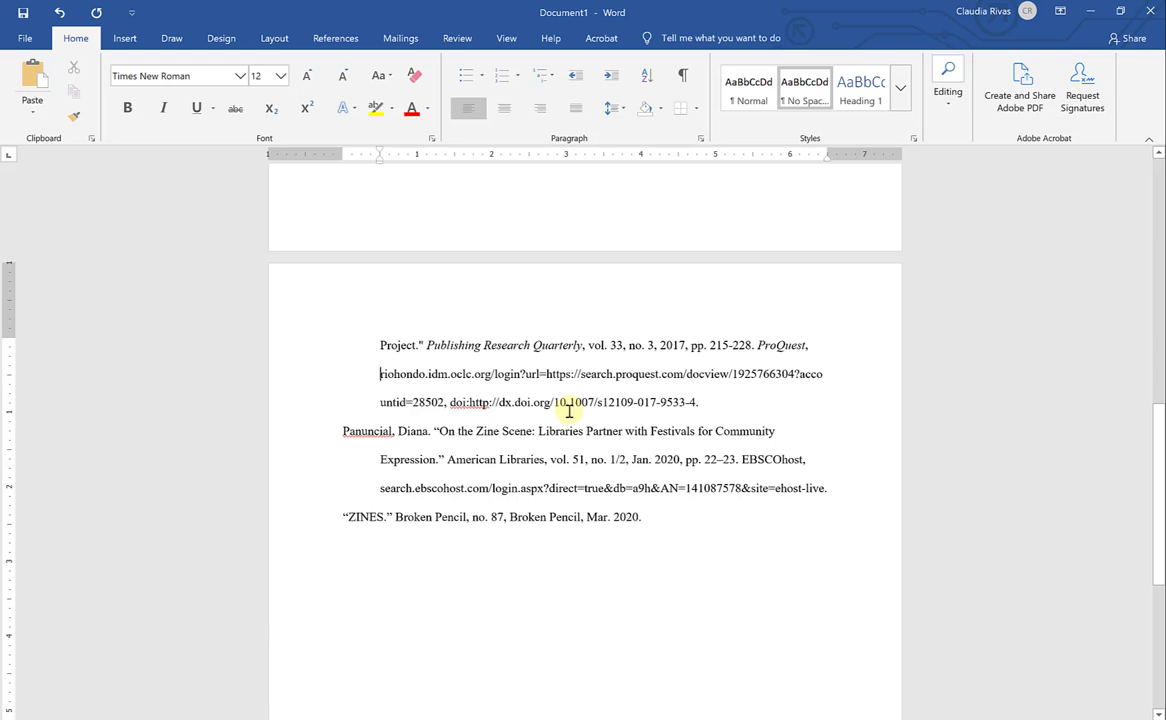
Delete the whole riohondo.idm.oclc.org URL from the "Why Diverse Zines Matter" citation, keeping only the DOI after ProQuest
{"action": "key", "text": "Home"}
{"action": "left_click_drag", "start_coordinate": [449, 406], "coordinate": [378, 374]}
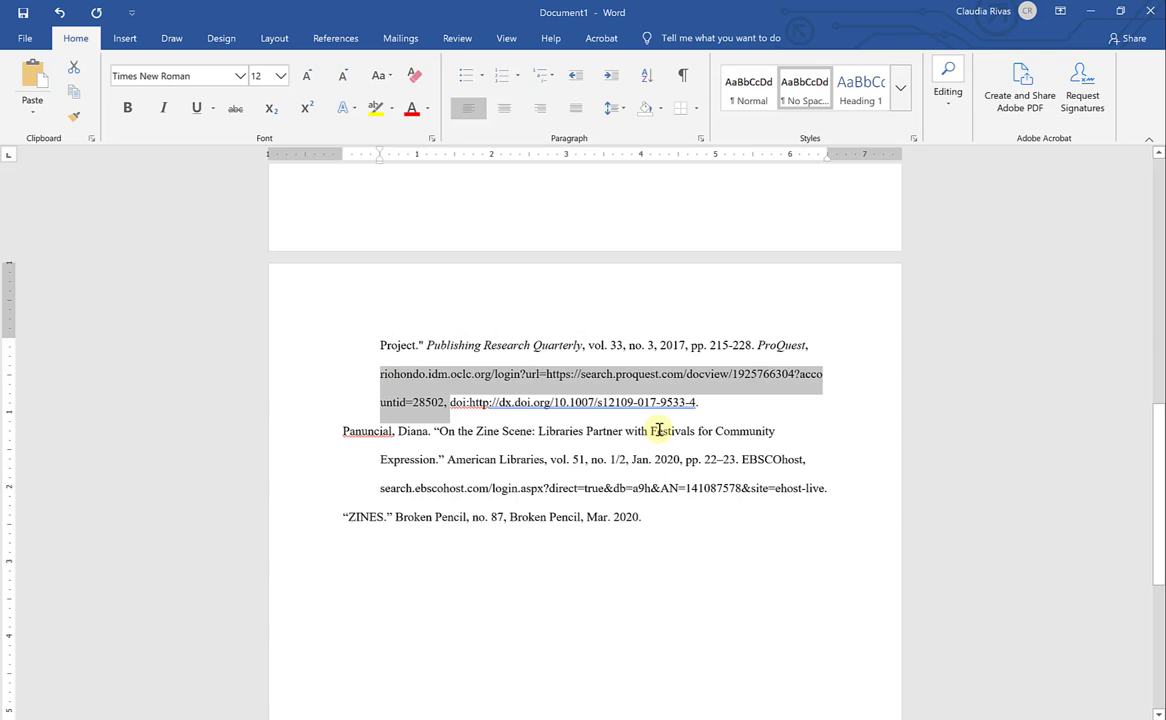
{"action": "key", "text": "BackSpace"}
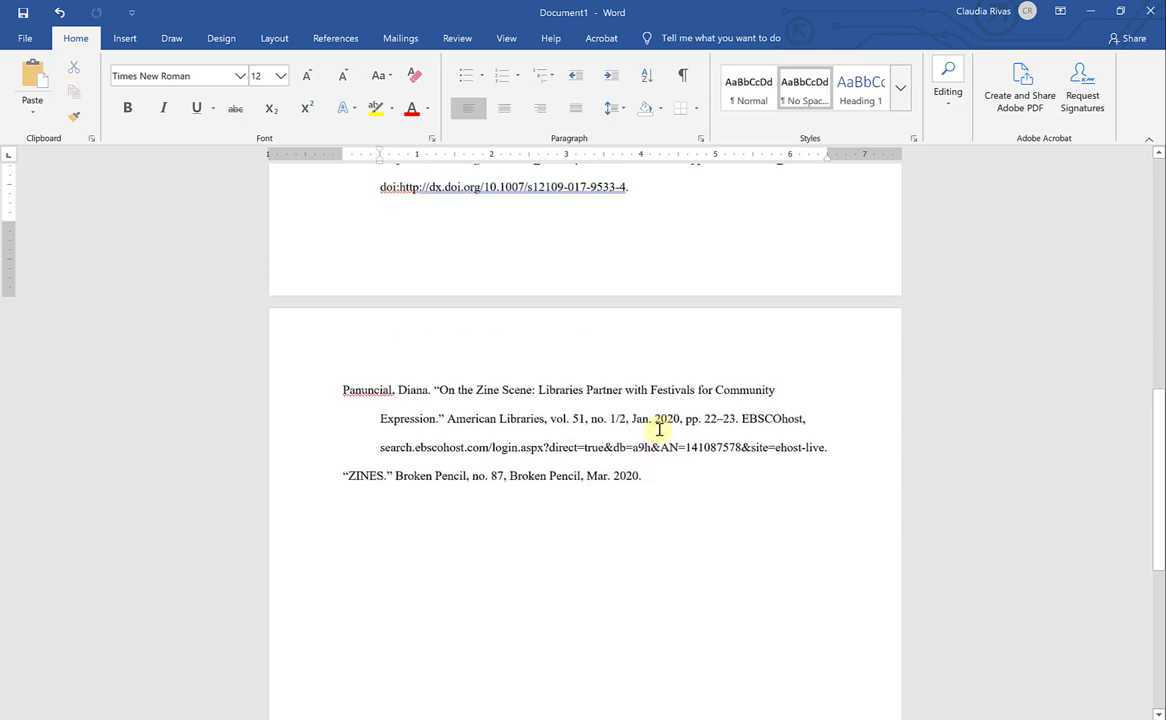
{"action": "scroll", "coordinate": [658, 429], "scroll_direction": "up", "scroll_amount": 2}
Italicize the journal name American Libraries and the database name EBSCOhost in the "On the Zine Scene" citation
{"action": "scroll", "coordinate": [658, 432], "scroll_direction": "down", "scroll_amount": 4}
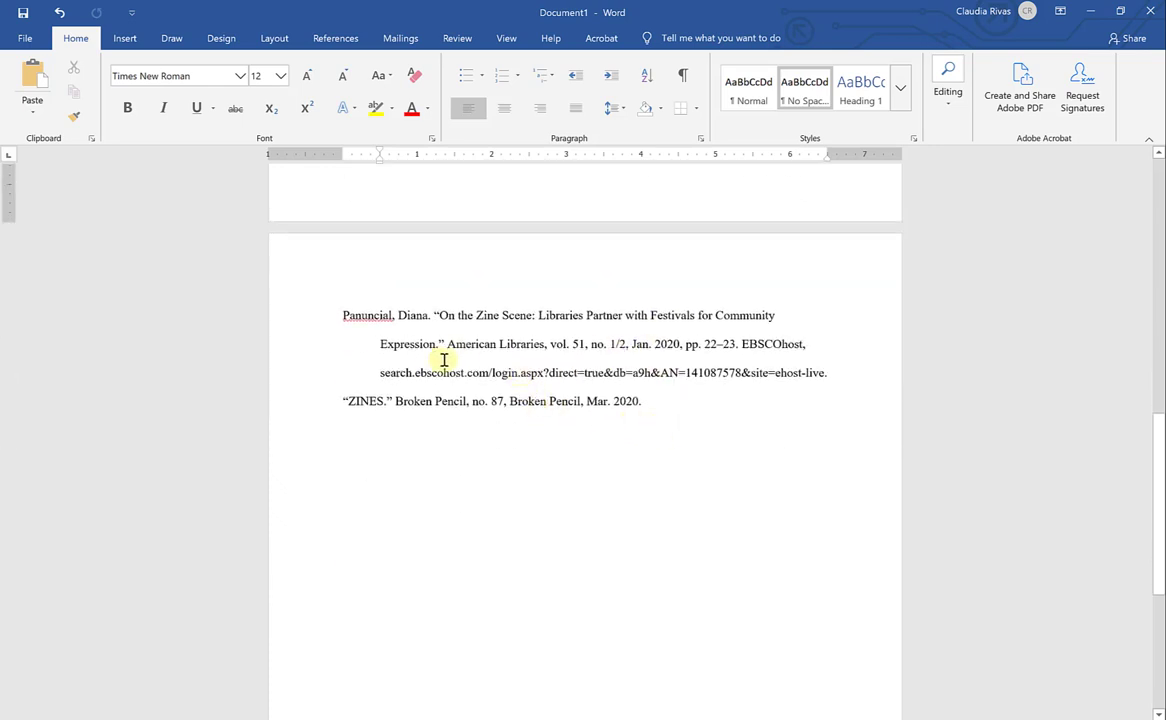
{"action": "left_click_drag", "start_coordinate": [450, 345], "coordinate": [543, 346]}
{"action": "left_click", "coordinate": [561, 325]}
{"action": "left_click_drag", "start_coordinate": [743, 344], "coordinate": [802, 344]}
{"action": "left_click", "coordinate": [791, 320]}
{"action": "left_click", "coordinate": [617, 400]}
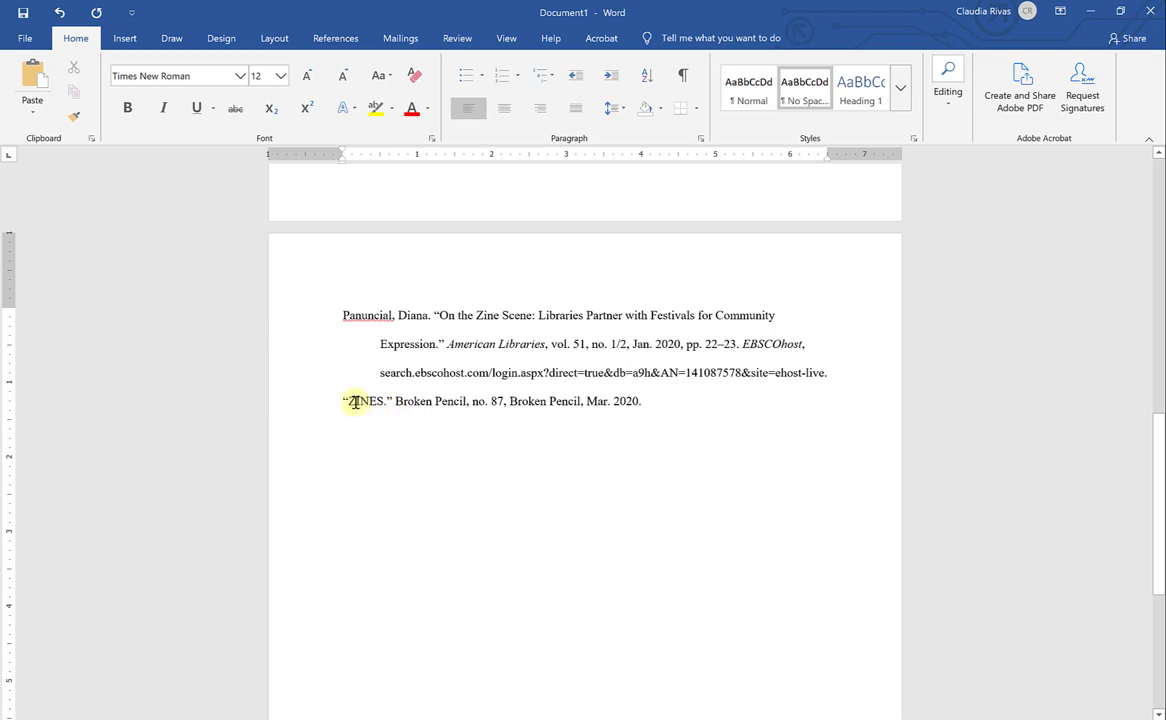
Change the all-caps article title in the last citation to "Zines"
{"action": "left_click", "coordinate": [379, 402]}
{"action": "key", "text": "BackSpace"}
{"action": "key", "text": "BackSpace"}
{"action": "key", "text": "BackSpace"}
{"action": "key", "text": "BackSpace"}
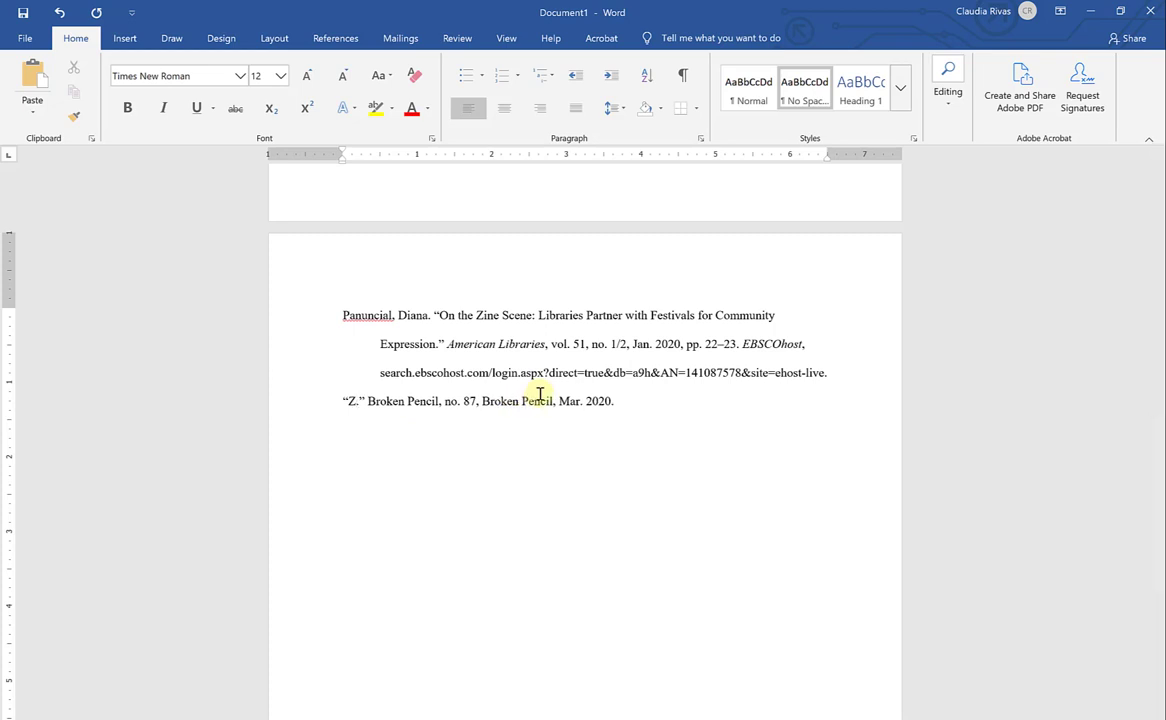
{"action": "type", "text": "ines"}
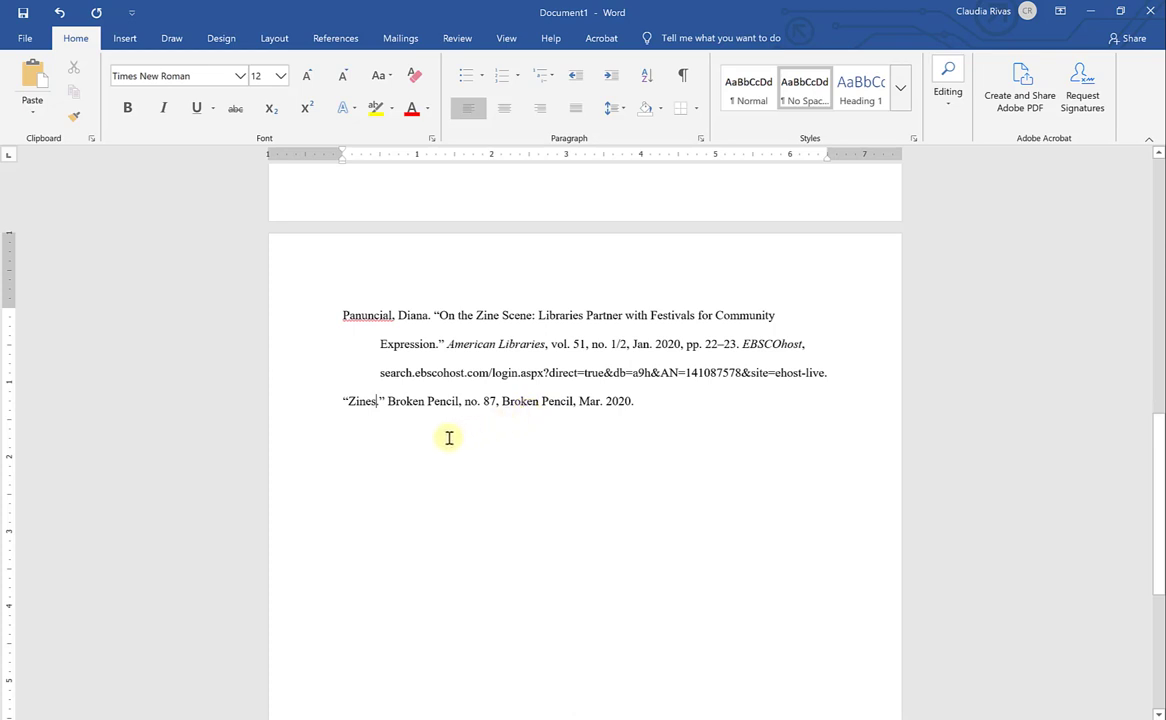
Delete the repeated "Broken Pencil," between the issue number and the date in the last citation
{"action": "left_click", "coordinate": [380, 401]}
{"action": "key", "text": "BackSpace"}
{"action": "key", "text": "BackSpace"}
{"action": "type", "text": ","}
{"action": "left_click_drag", "start_coordinate": [502, 402], "coordinate": [579, 404]}
{"action": "key", "text": "BackSpace"}
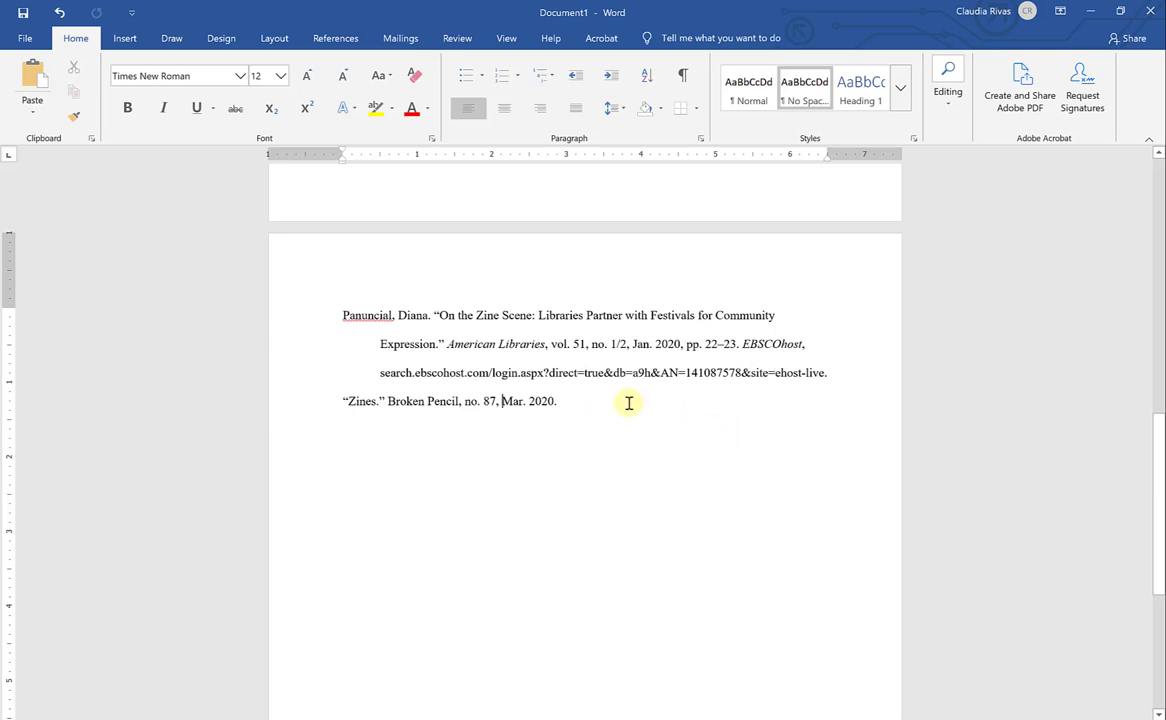
Review the citations from the last entry back up to the Works Cited title for italics, URLs and hanging indents
{"action": "scroll", "coordinate": [629, 403], "scroll_direction": "up", "scroll_amount": 2}
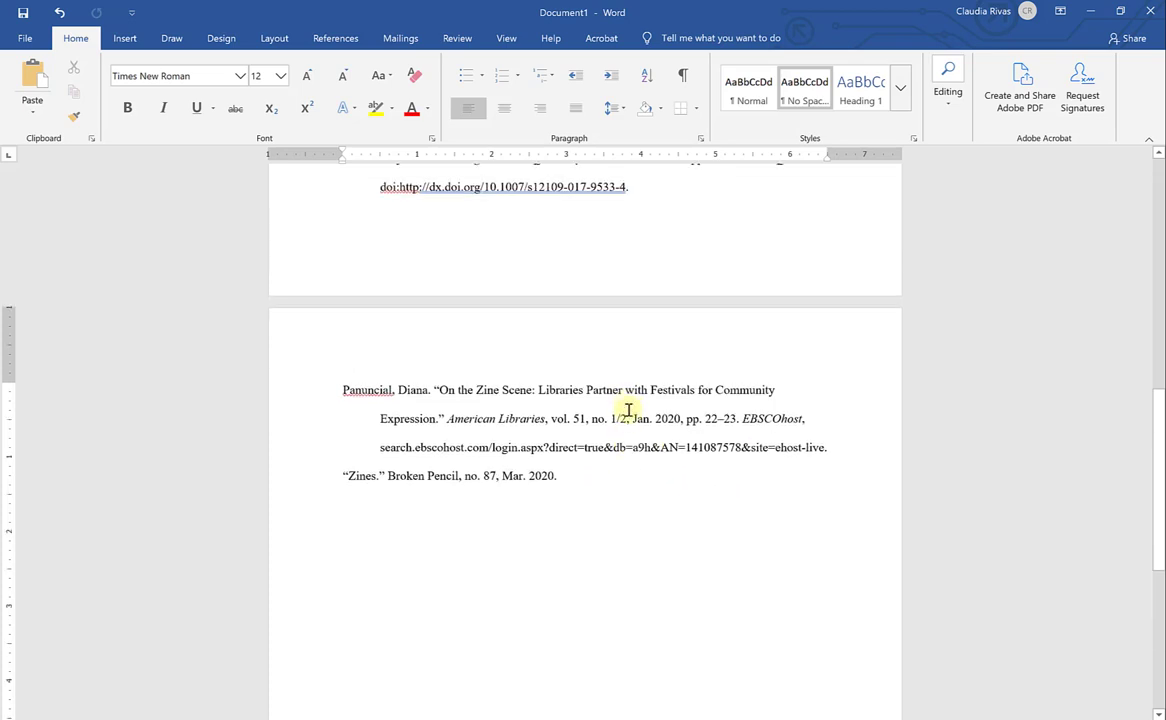
{"action": "scroll", "coordinate": [652, 462], "scroll_direction": "up", "scroll_amount": 5}
{"action": "scroll", "coordinate": [648, 471], "scroll_direction": "down", "scroll_amount": 3}
{"action": "scroll", "coordinate": [648, 471], "scroll_direction": "up", "scroll_amount": 3}
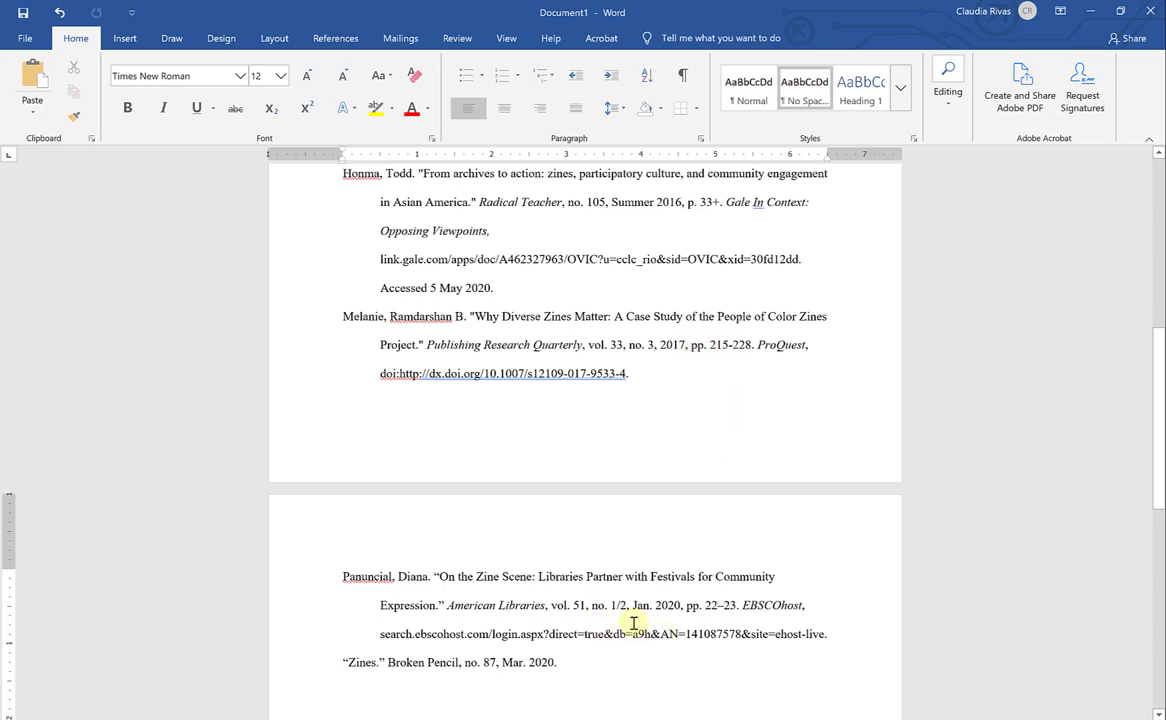
{"action": "scroll", "coordinate": [600, 590], "scroll_direction": "up", "scroll_amount": 5}
{"action": "scroll", "coordinate": [600, 565], "scroll_direction": "up", "scroll_amount": 3}
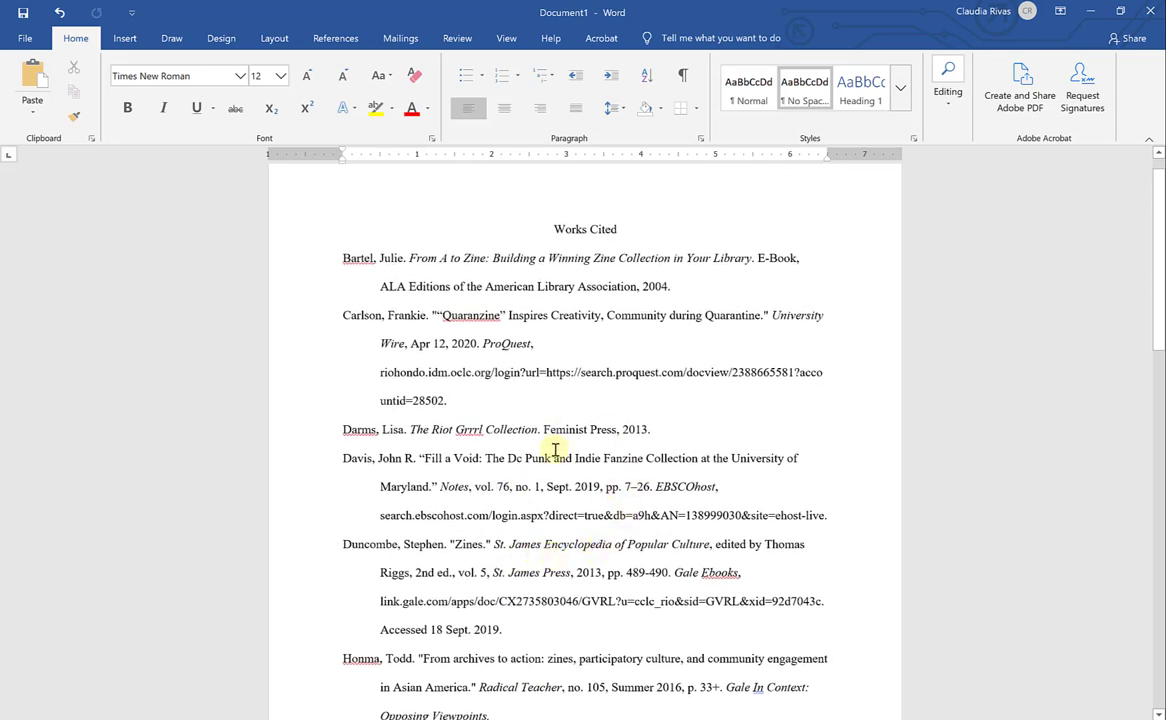